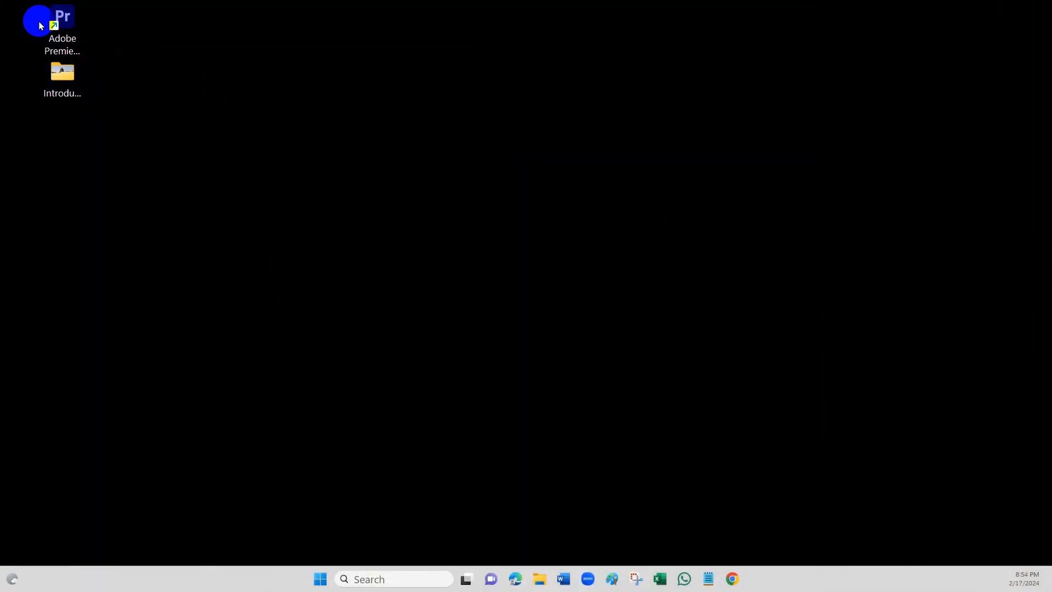
- Launch Adobe Premiere Pro 2024 from the desktop and open its Home screen
click(57, 26)
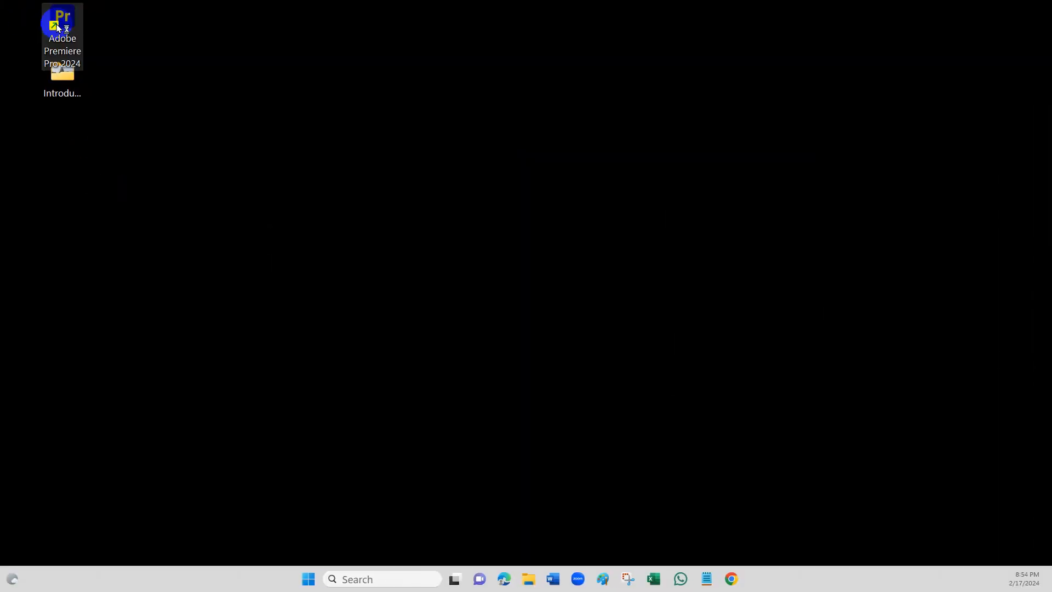
click(447, 543)
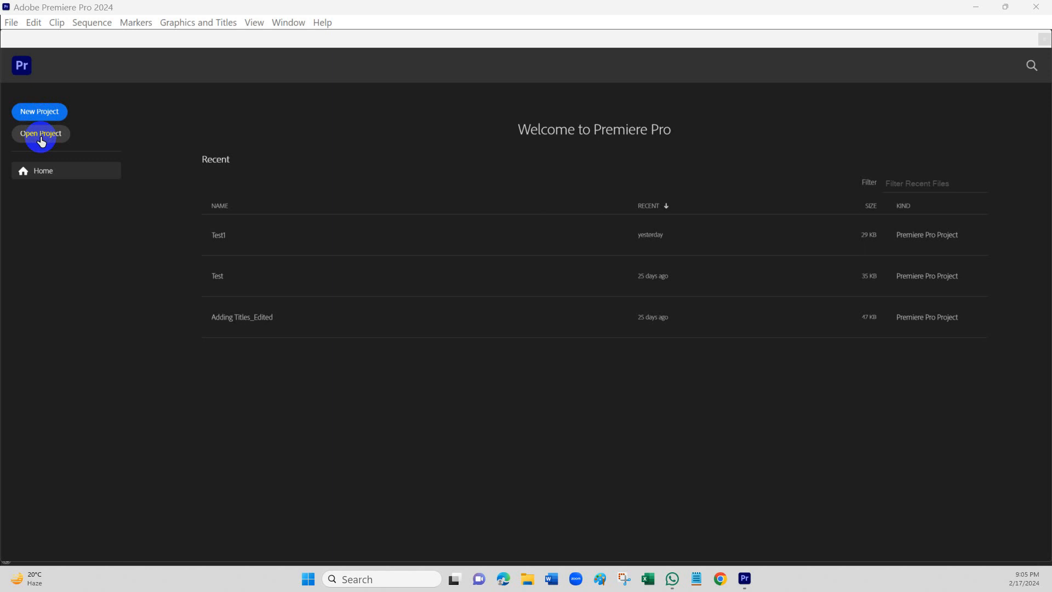
click(43, 174)
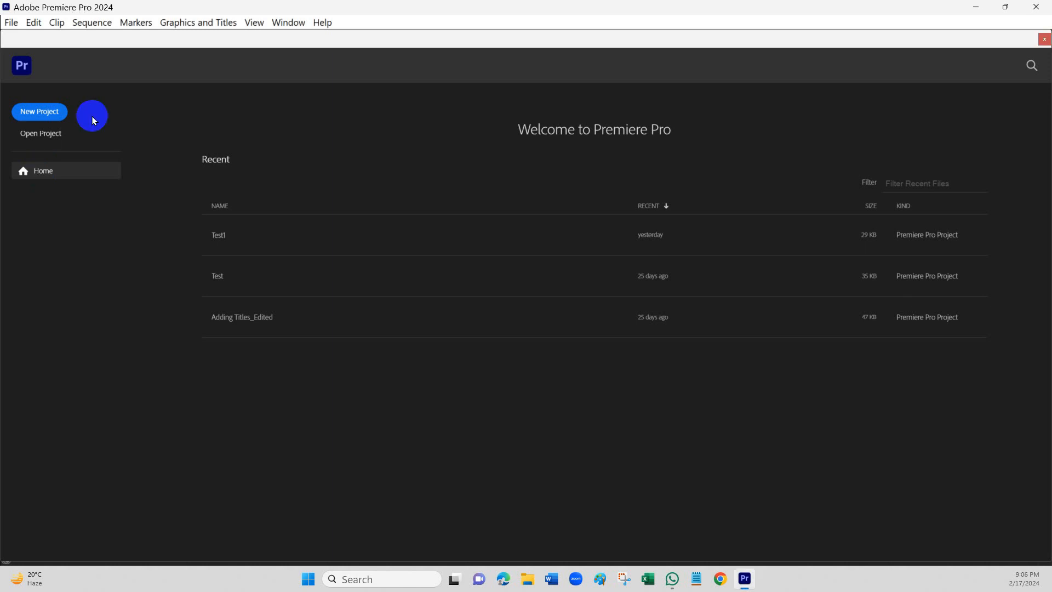
- Start a new project named Introduction, keeping the project template set to None
click(37, 115)
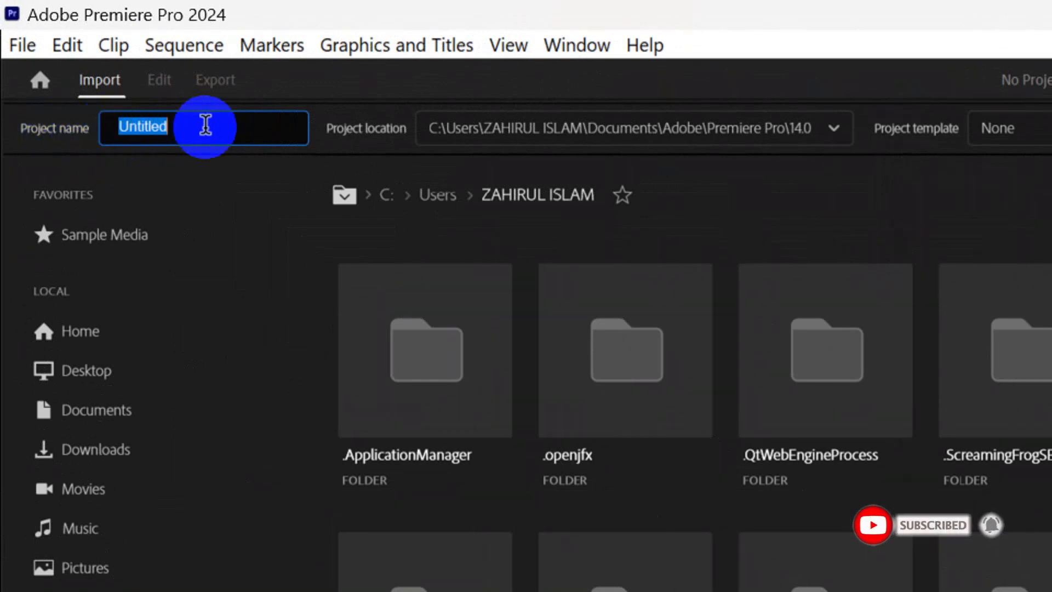
text(Introduction)
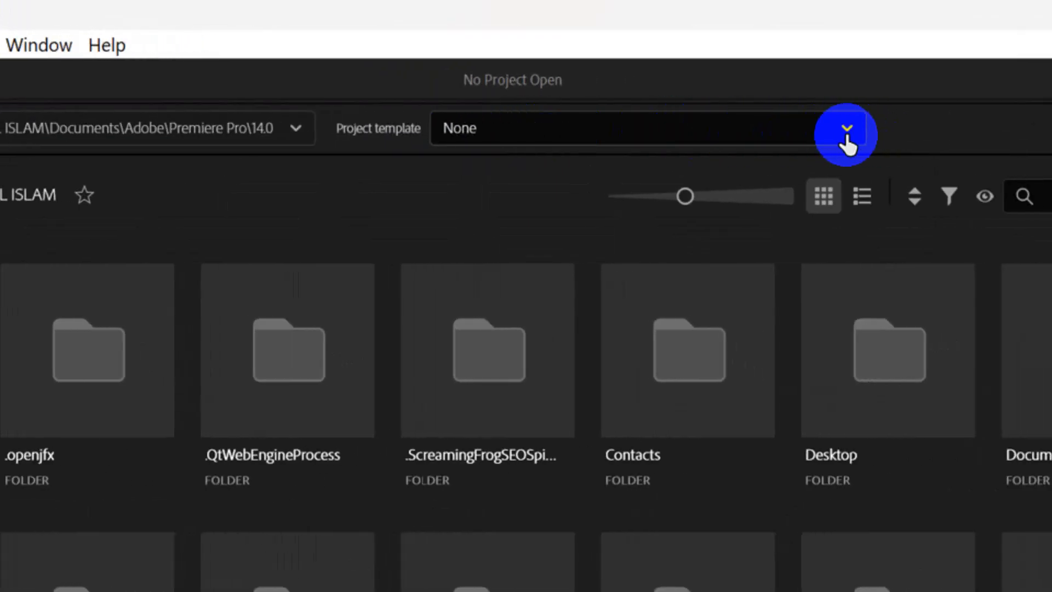
click(693, 64)
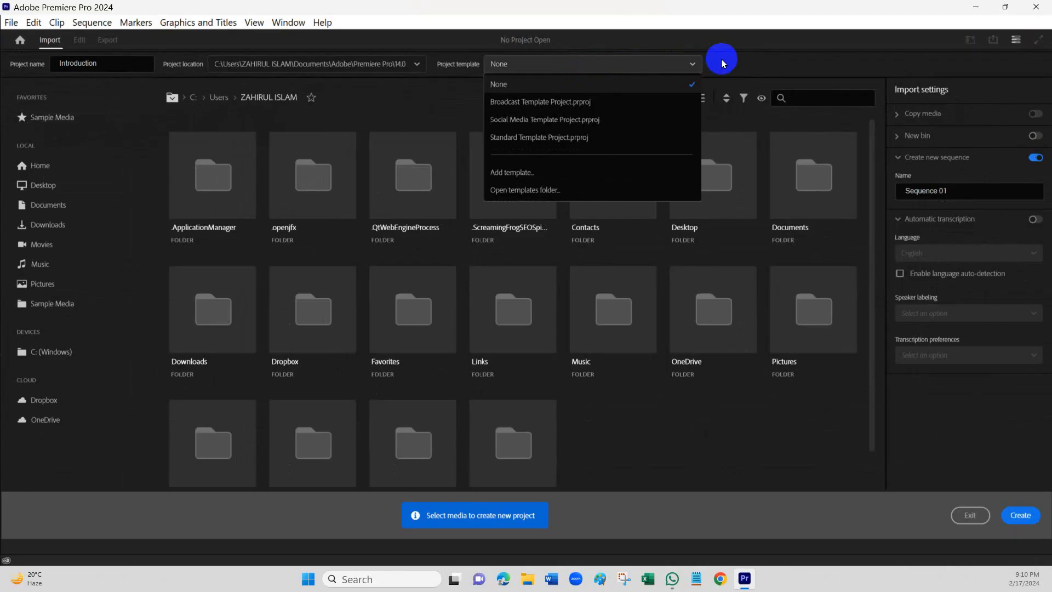
click(894, 119)
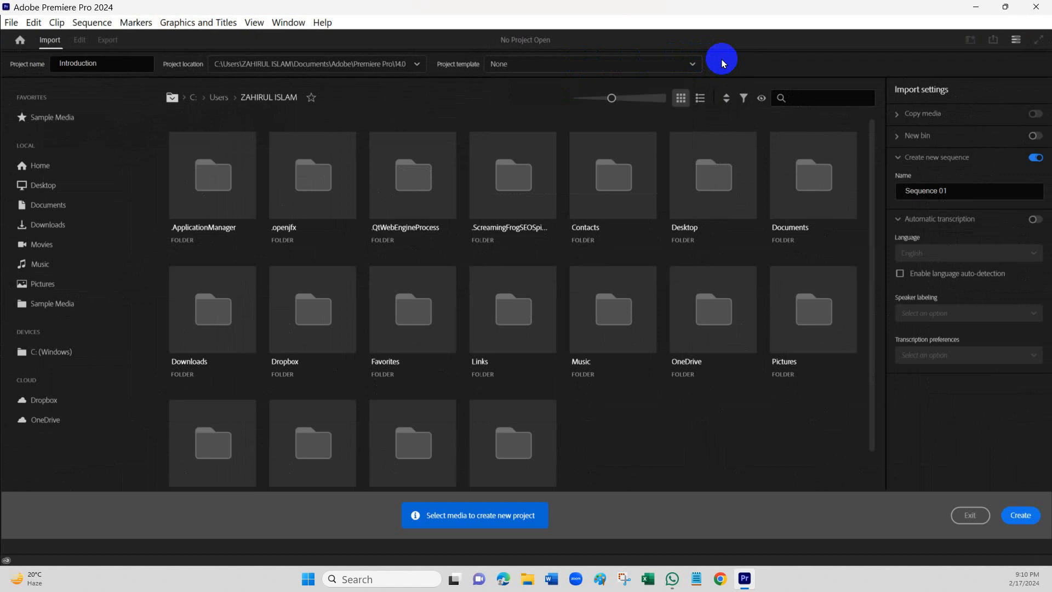
- Browse the footage in the Sample Media favorite and enlarge the clip thumbnails
click(49, 124)
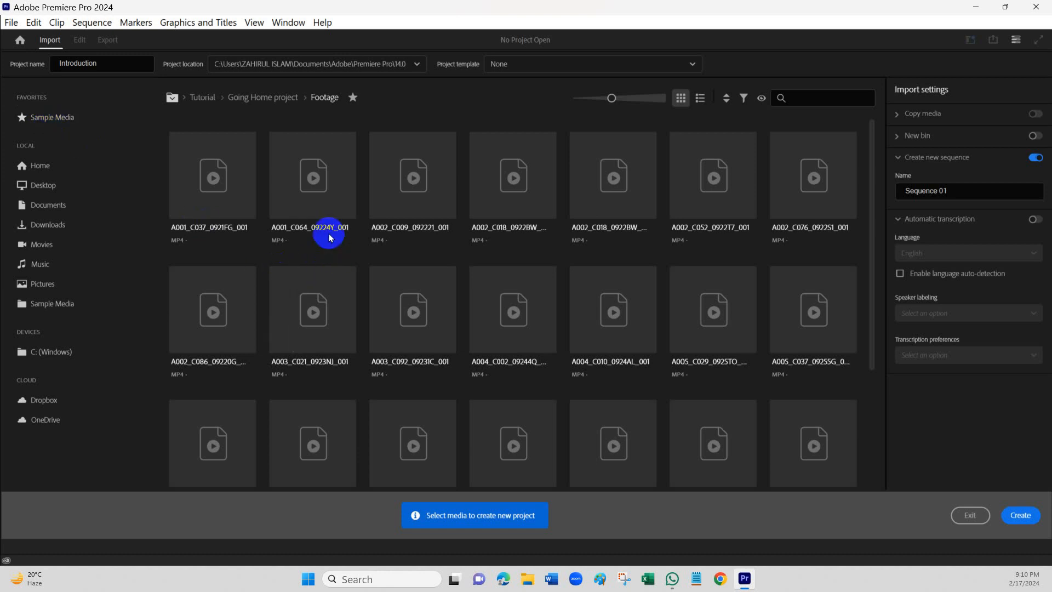
scroll(733, 348, down, 2)
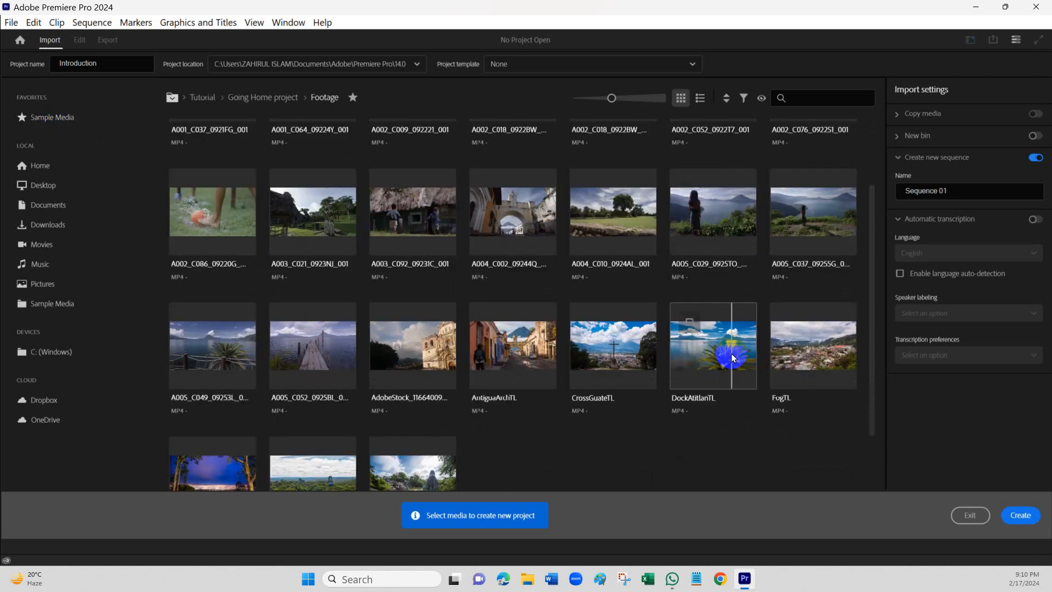
scroll(734, 358, down, 1)
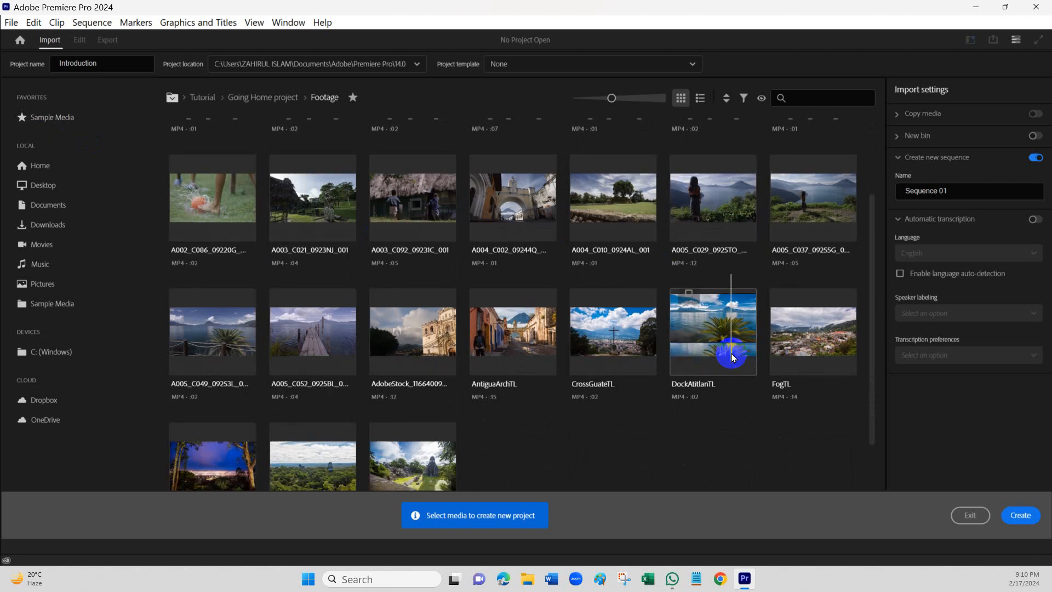
scroll(734, 357, down, 1)
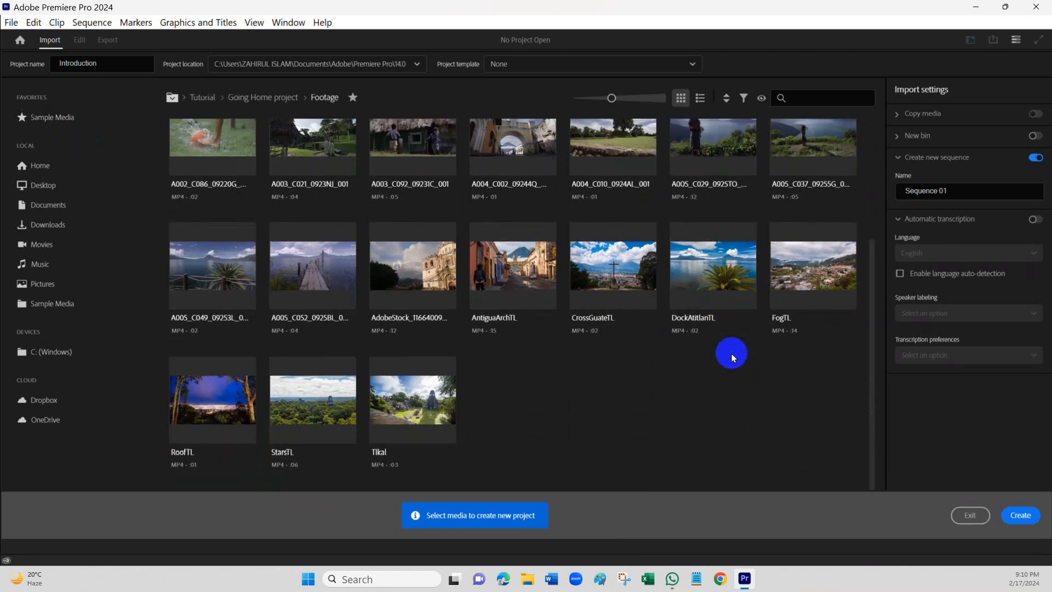
scroll(733, 357, up, 5)
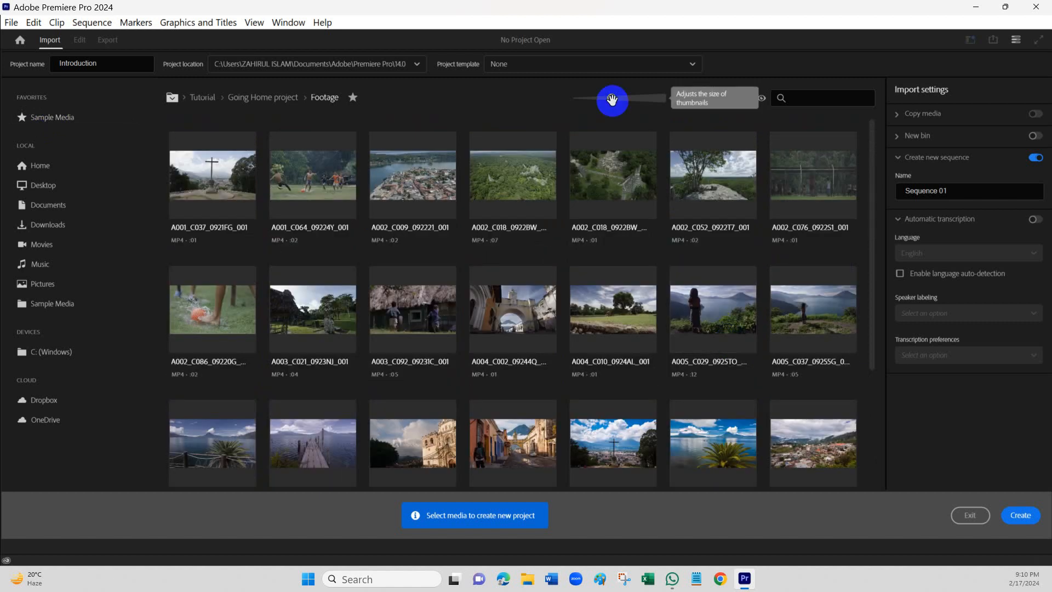
mouse_move(613, 100)
mouse_down()
mouse_move(640, 103)
mouse_move(602, 100)
mouse_move(627, 99)
mouse_up()
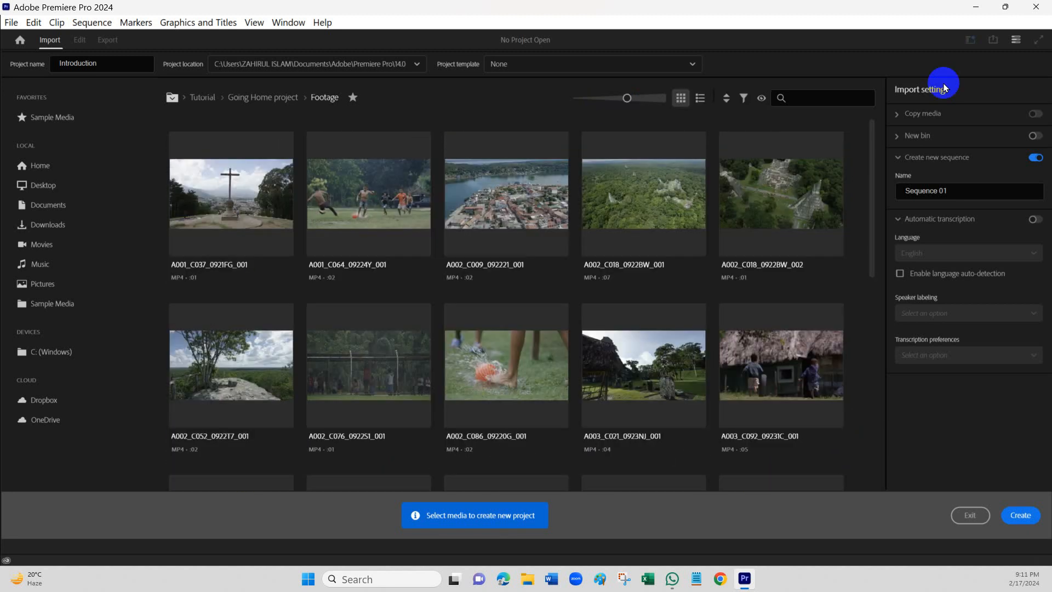
- Create the Introduction project without selecting any media and switch to the Editing workspace
click(955, 192)
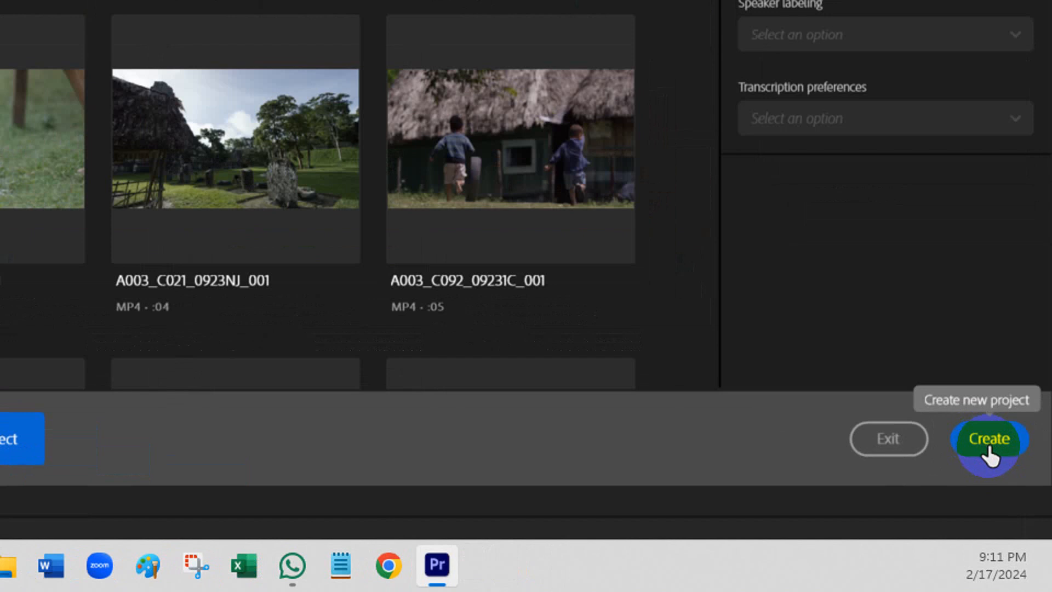
click(989, 447)
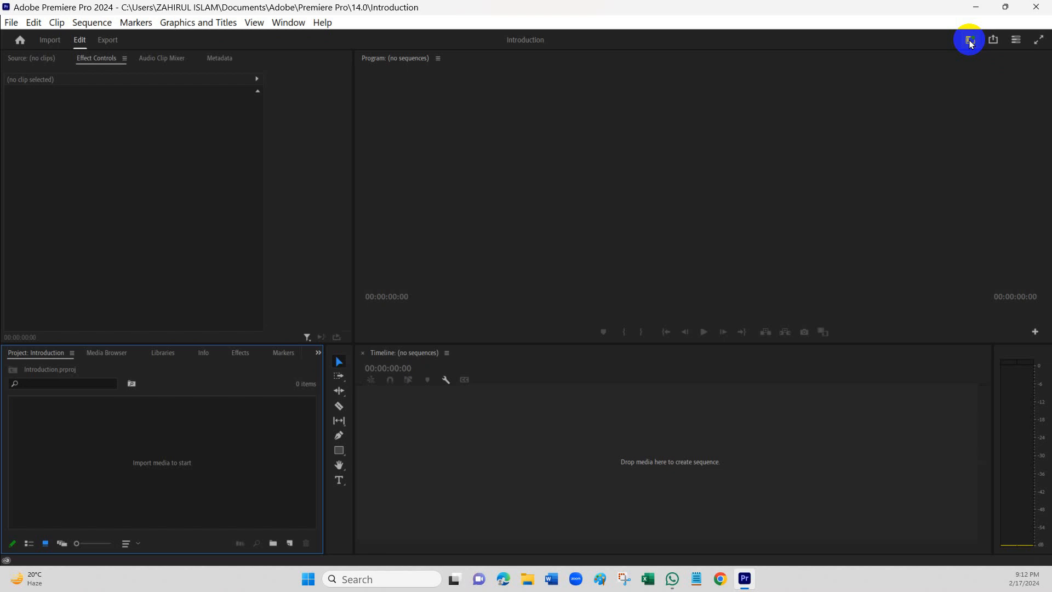
click(970, 43)
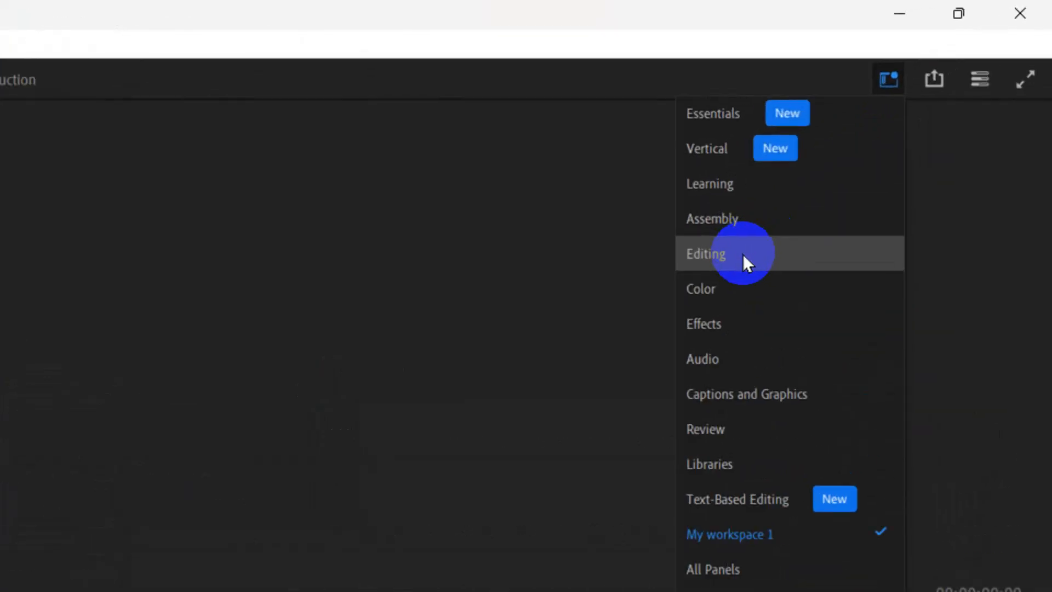
click(744, 257)
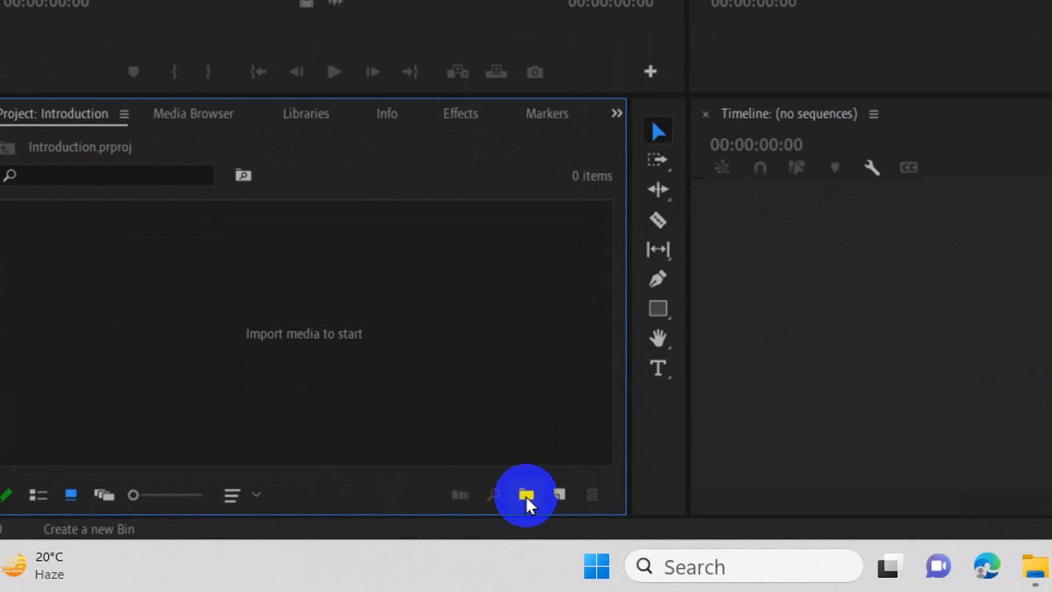
- Create a new bin named Introduction Class in the Introduction project
click(525, 496)
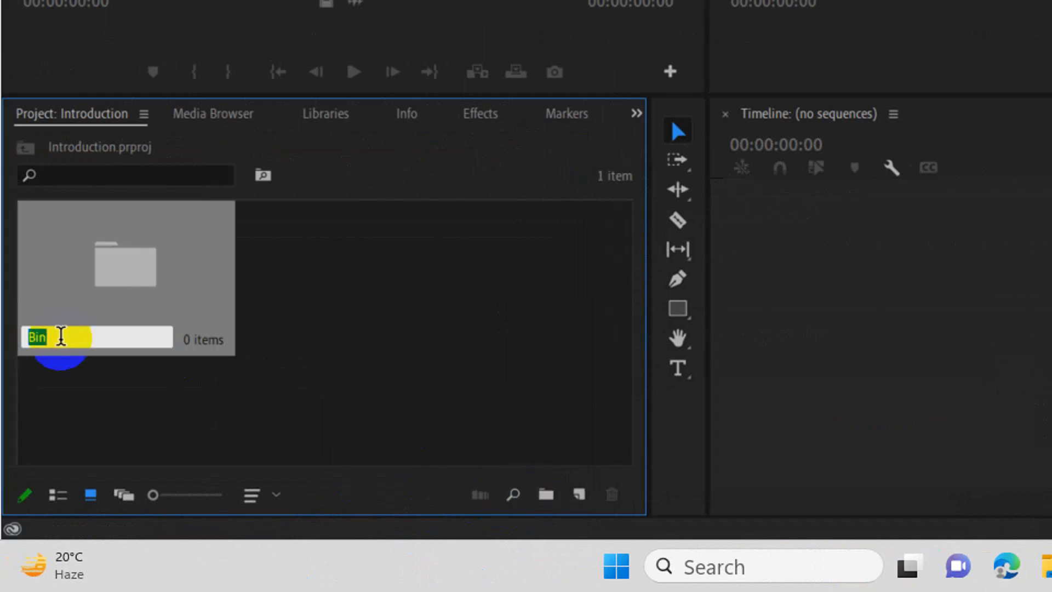
text(Introduction)
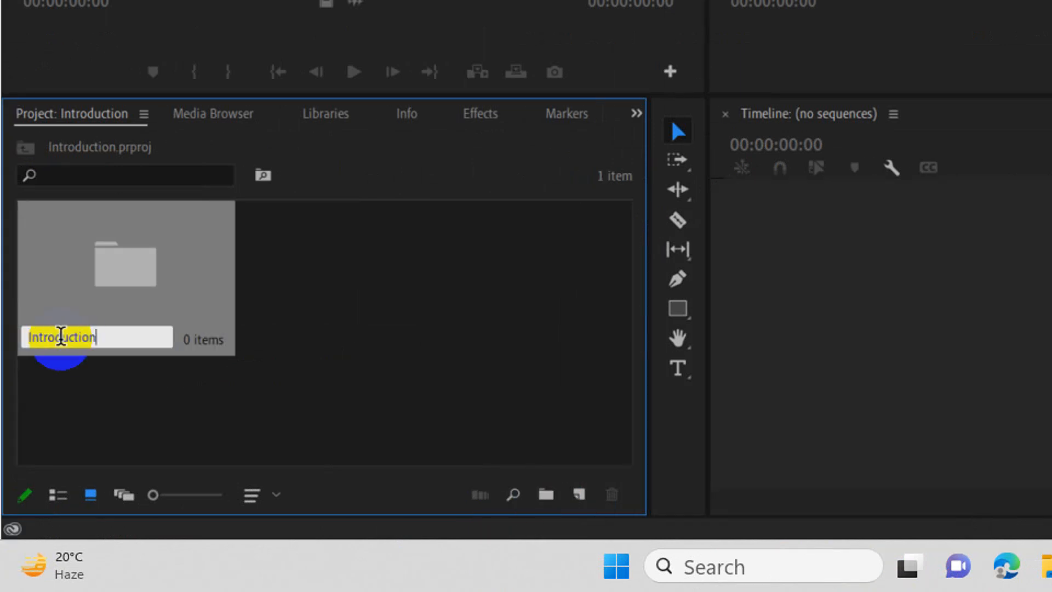
text( Class)
key(Return)
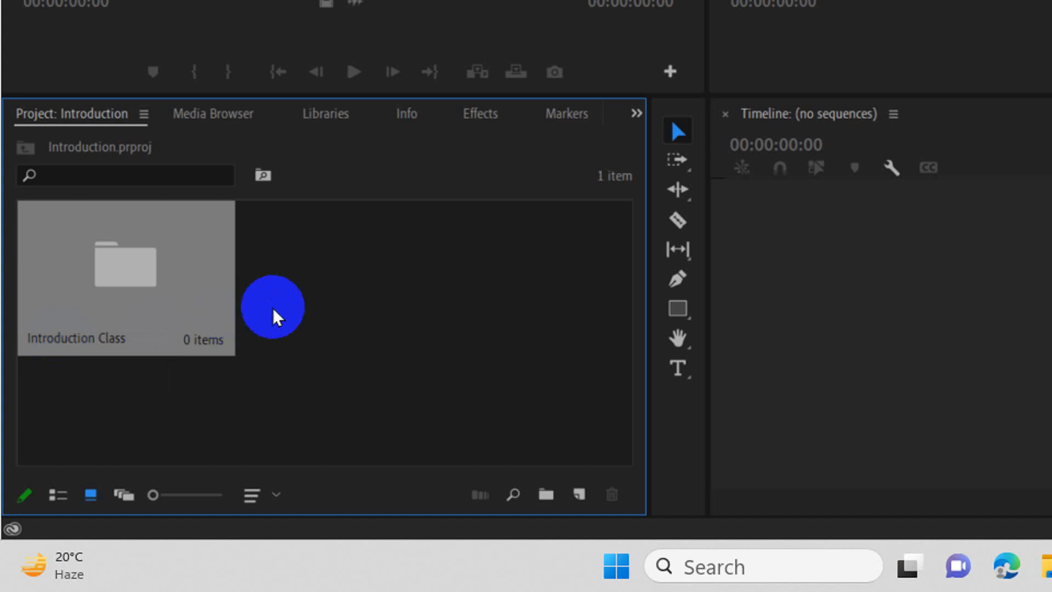
- Open the Introduction Class bin and import the video 1234 (2).mp4 into it
double_click(143, 281)
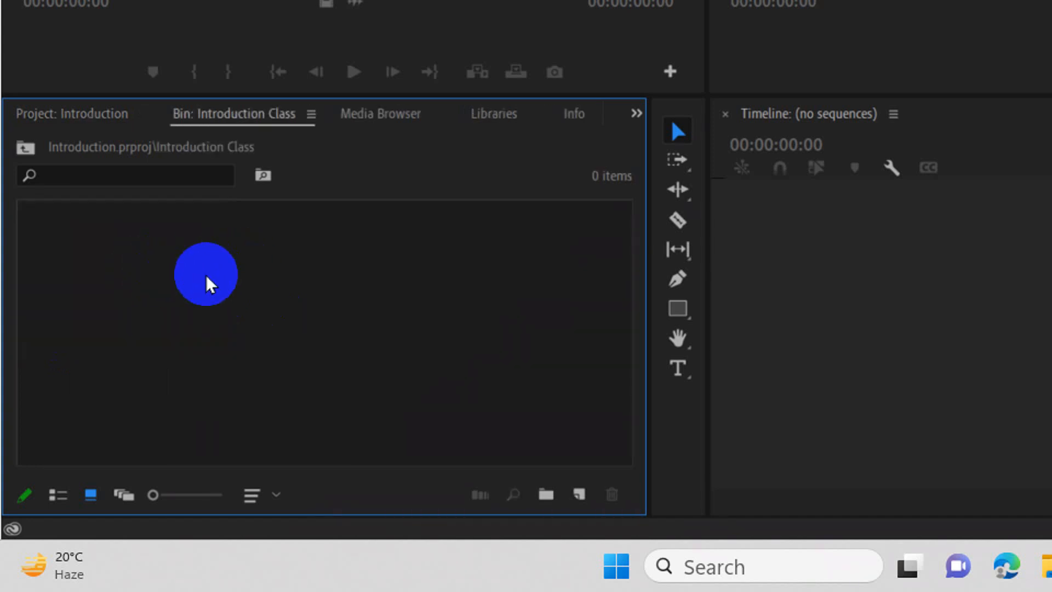
double_click(205, 275)
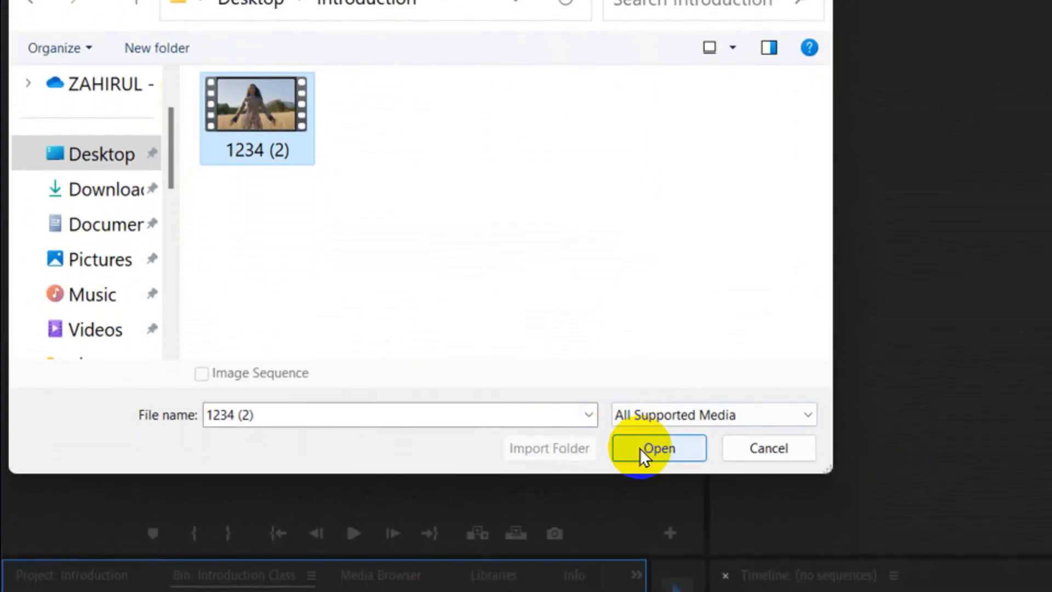
click(640, 437)
click(44, 404)
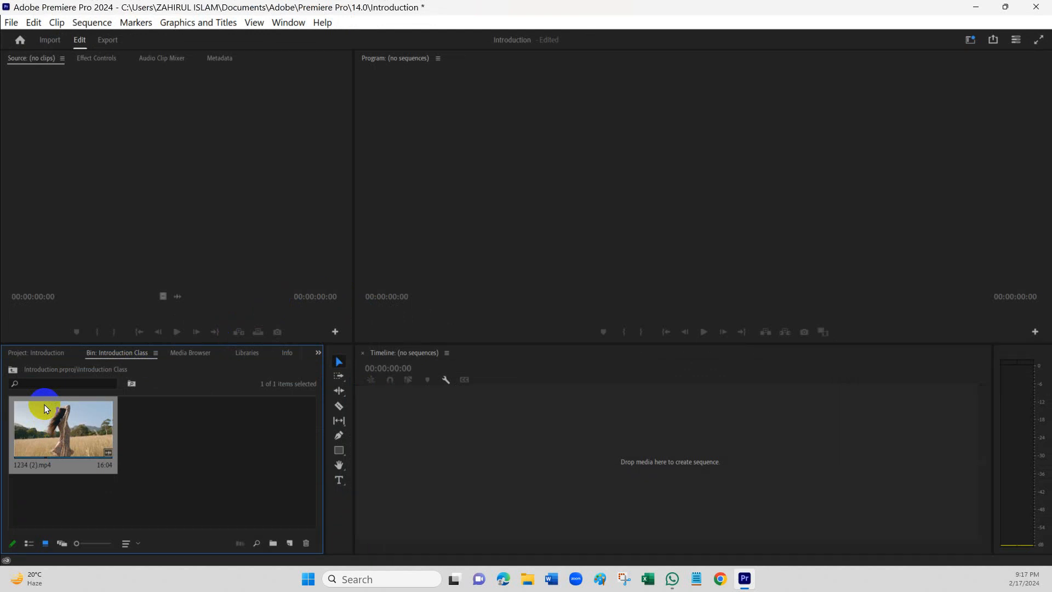
- Load 1234 (2).mp4 into the Source monitor and play part of it as a preview
double_click(64, 443)
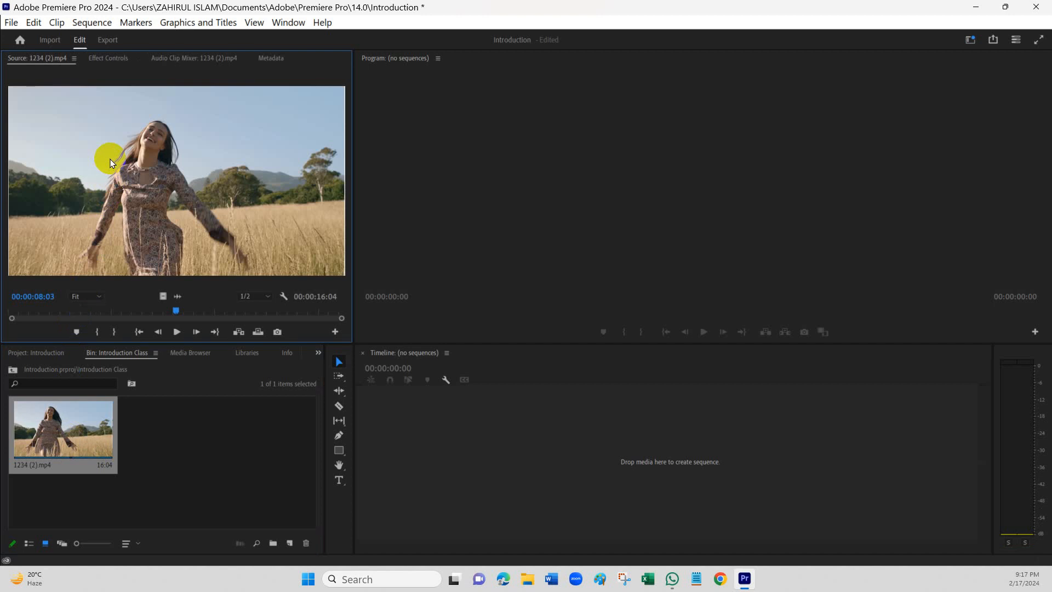
click(177, 332)
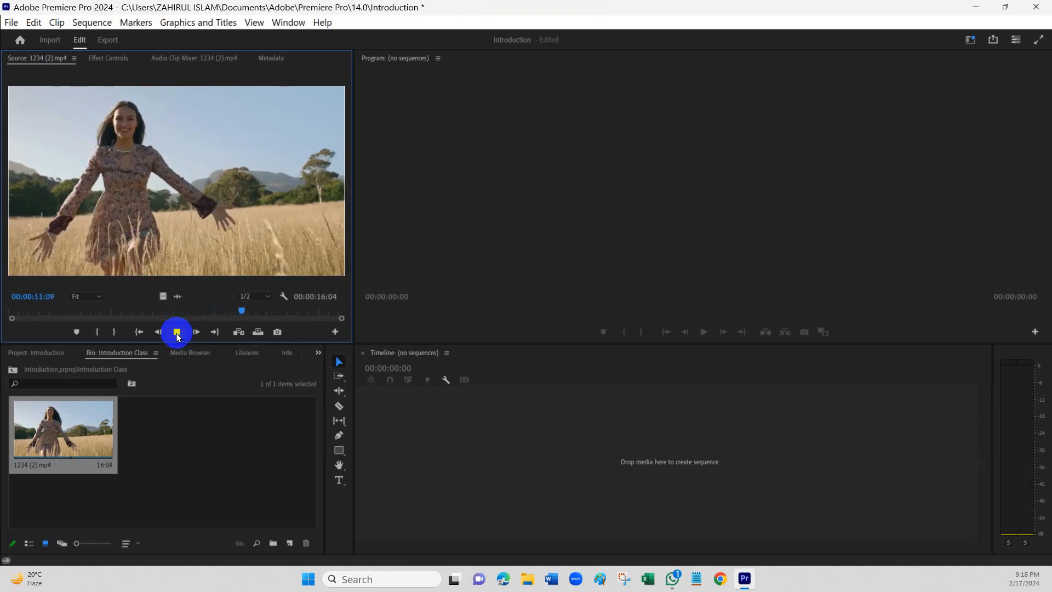
click(177, 332)
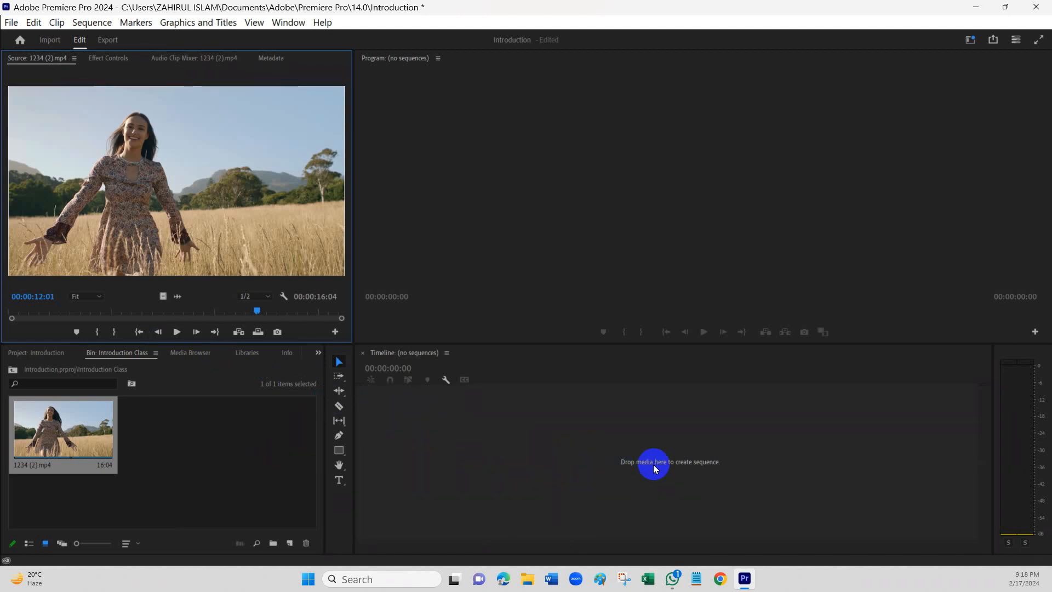
- Place the 1234 (2).mp4 clip in the empty timeline to create a sequence from it
click(48, 424)
drag(48, 424, 465, 433)
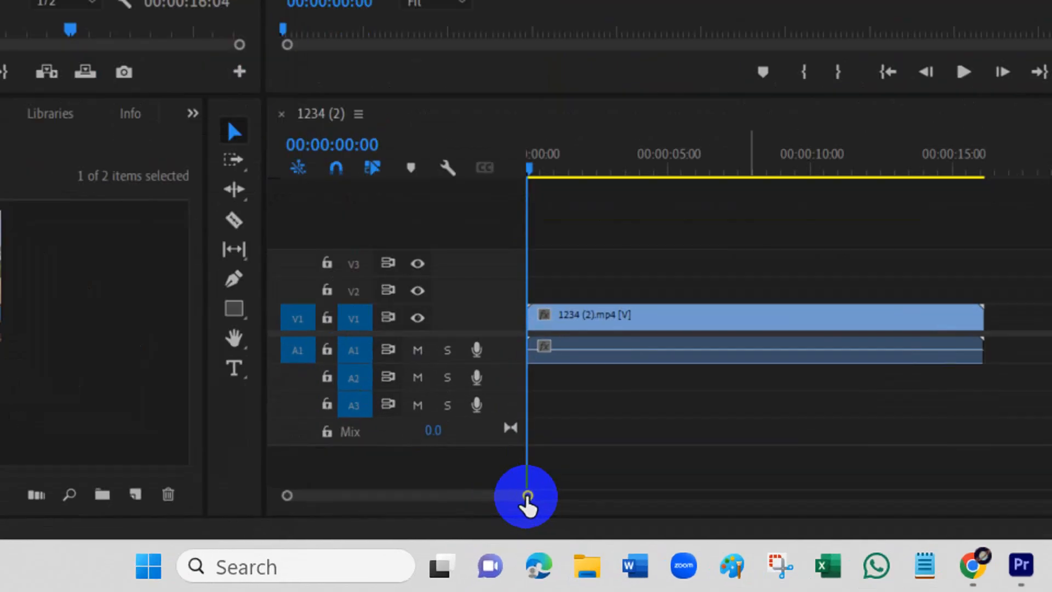
- Examine the clip's video and audio tracks in the timeline at different zoom levels
drag(527, 497, 757, 500)
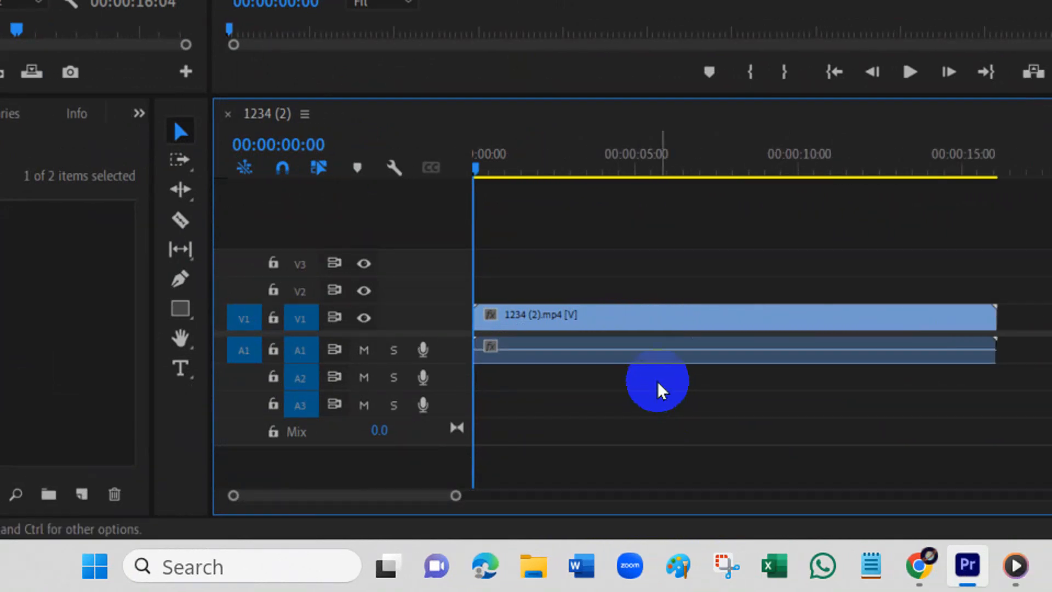
click(655, 321)
scroll(652, 320, up, 2)
scroll(652, 320, up, 4)
scroll(652, 320, down, 8)
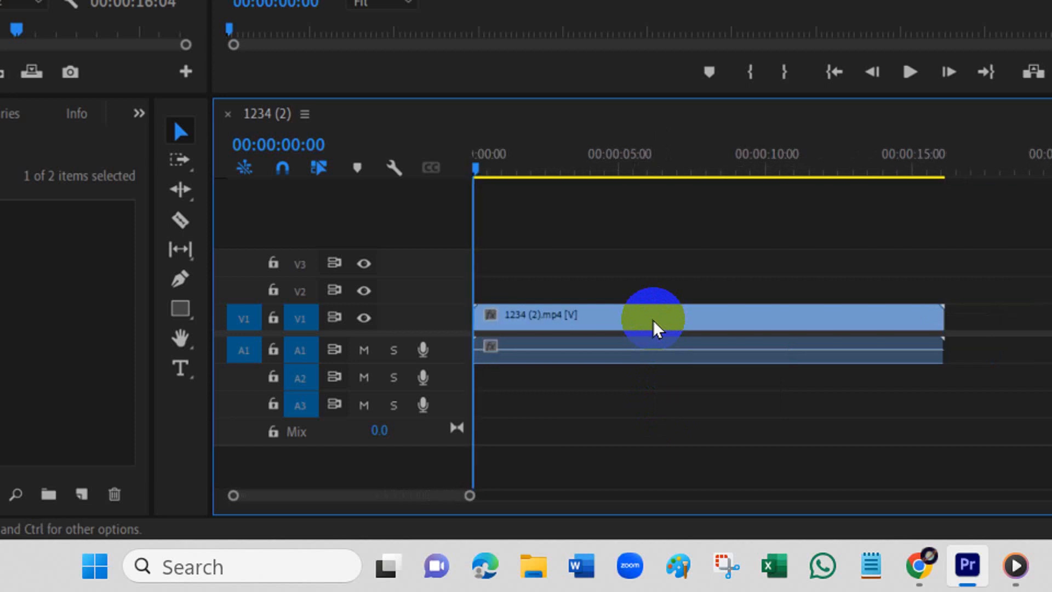
scroll(653, 320, down, 1)
scroll(653, 321, down, 2)
scroll(652, 320, up, 3)
scroll(653, 320, up, 2)
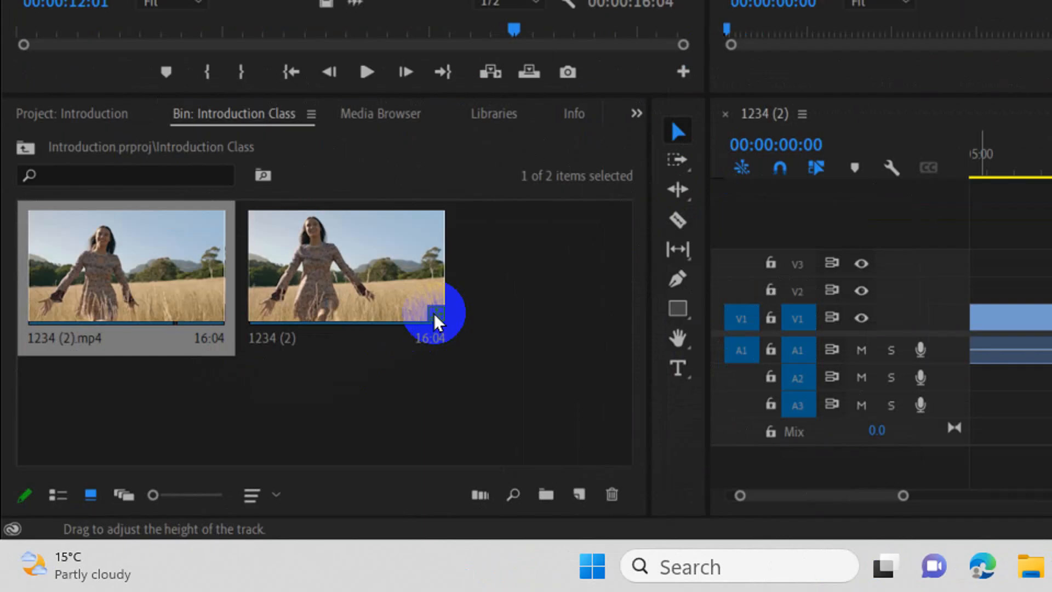
- Delete the 1234 (2).mp4 clip's video and audio from the timeline
drag(592, 500, 539, 440)
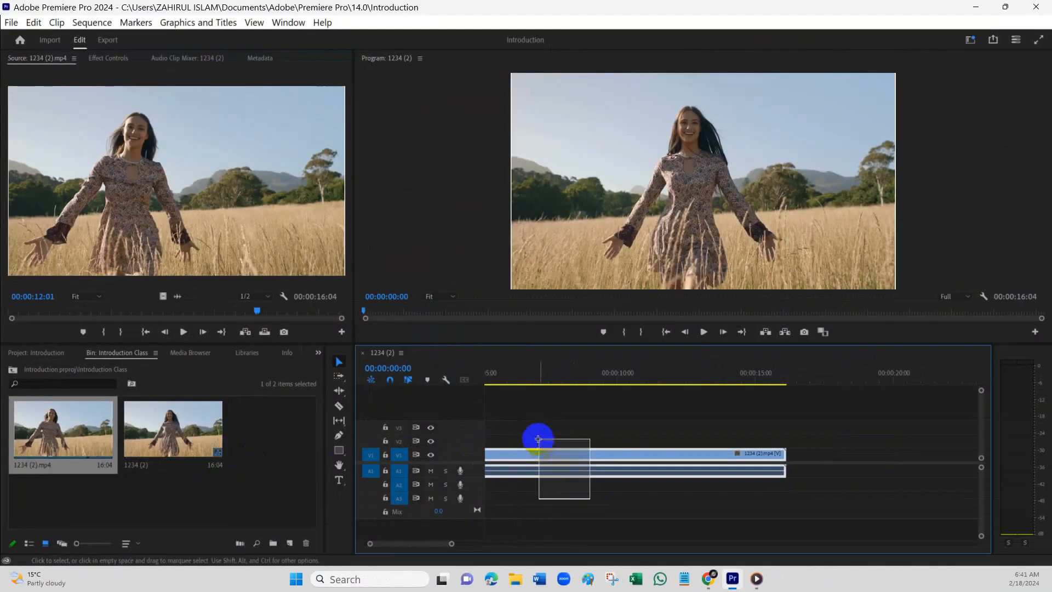
key(Delete)
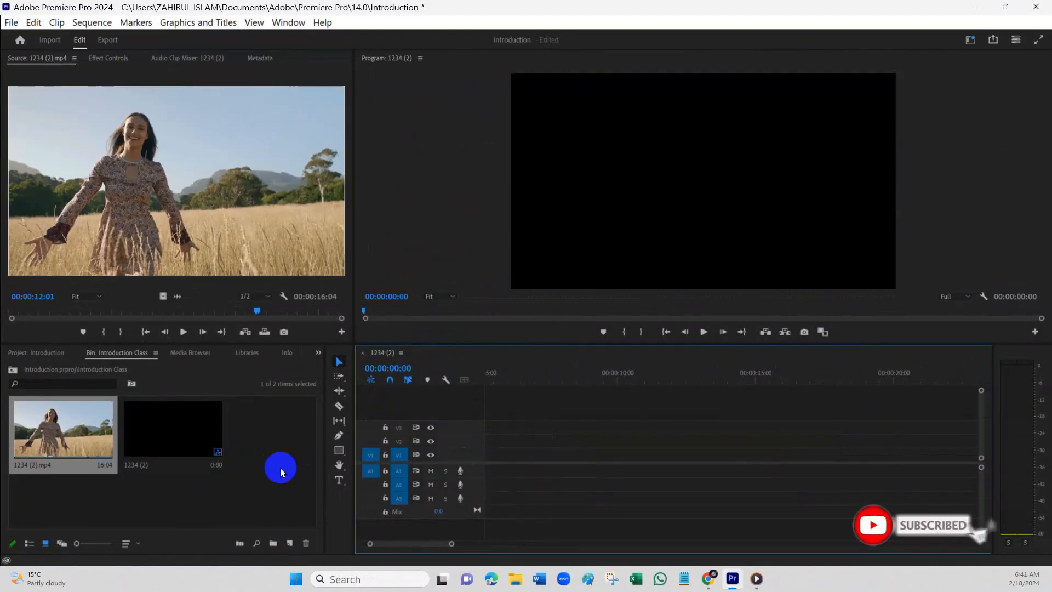
- Delete the empty 1234 (2) sequence from the Introduction Class bin
click(49, 353)
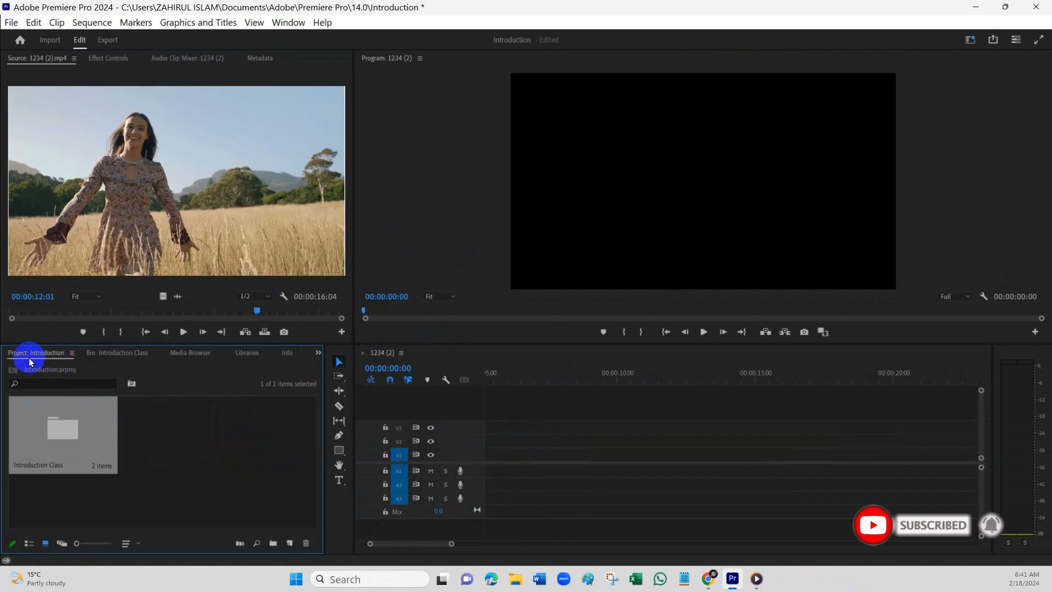
click(95, 354)
click(73, 426)
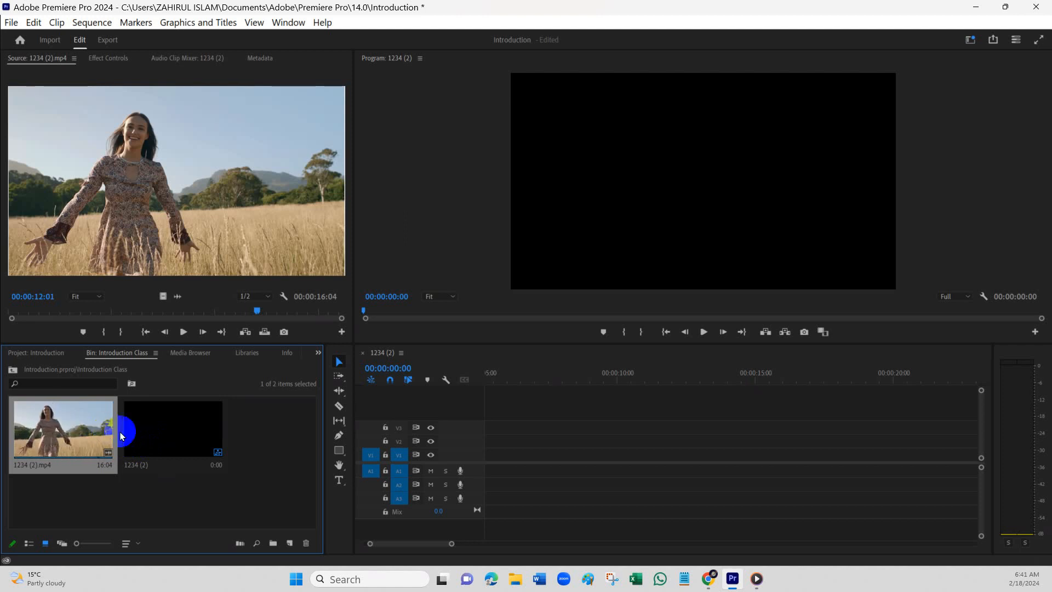
click(160, 439)
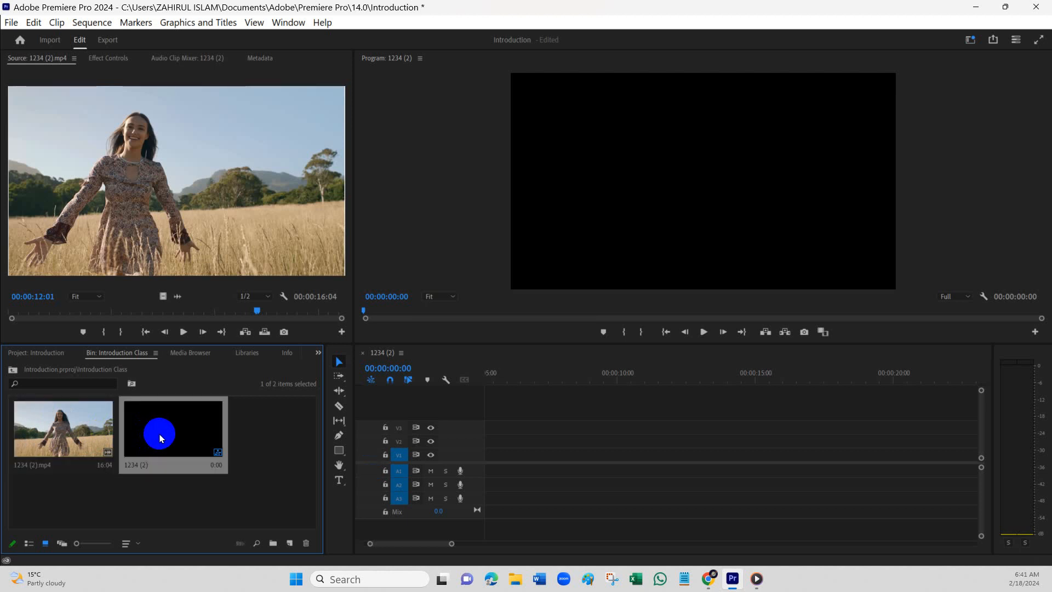
key(Delete)
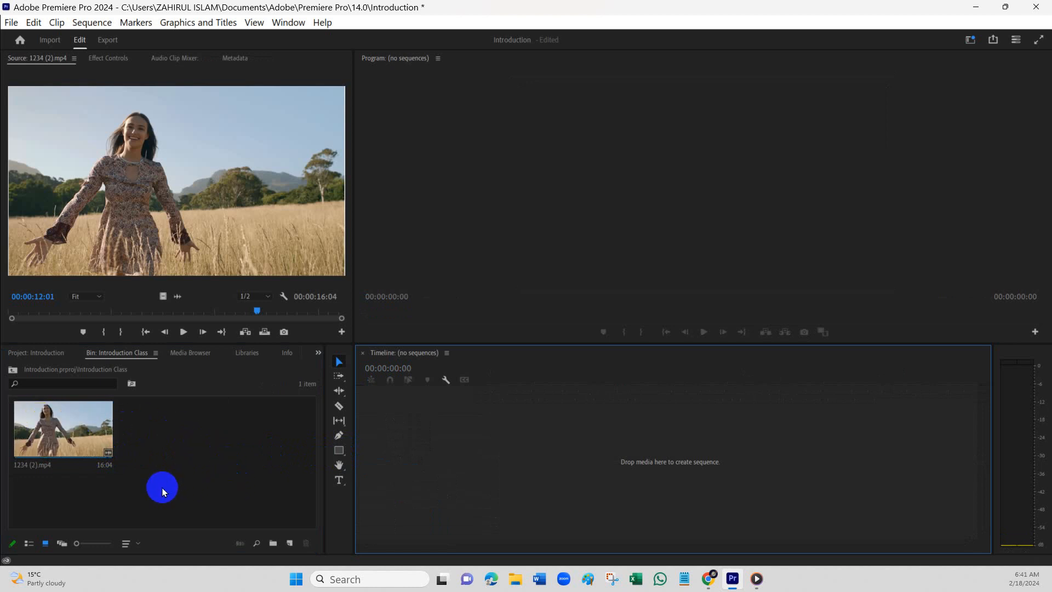
- Place the 1234 (2).mp4 clip from the bin in the timeline to create a new sequence from it
click(48, 429)
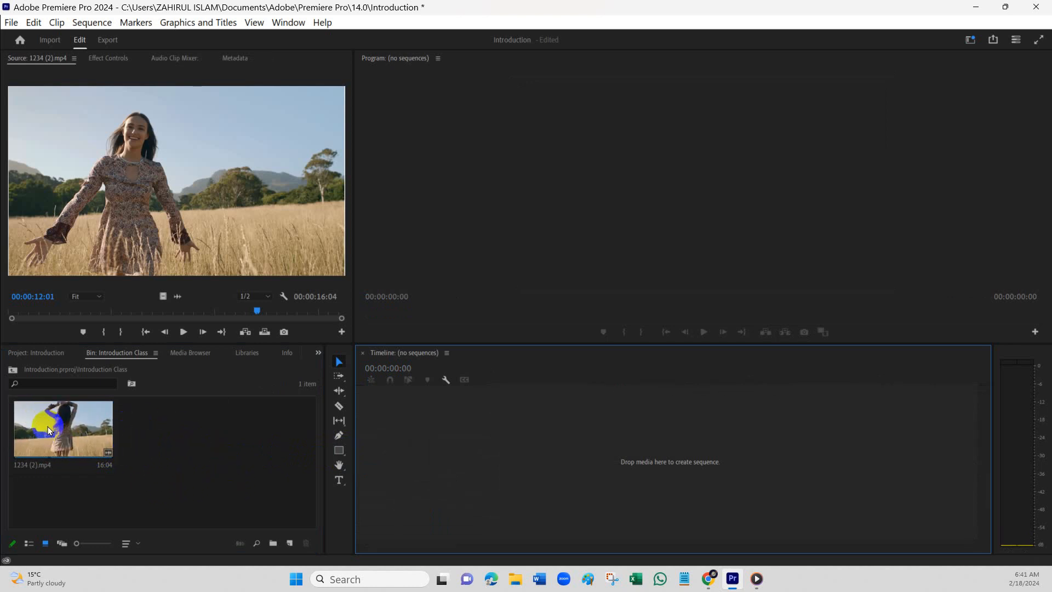
click(96, 439)
drag(96, 438, 445, 442)
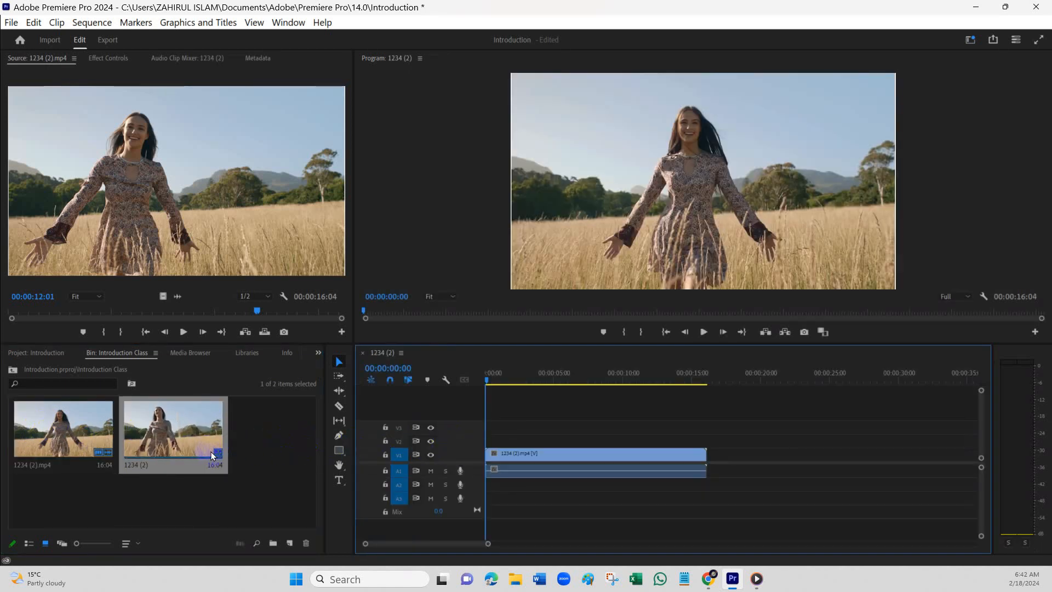
- Review the sequence settings of 1234 (2), including timebase, frame size and display format, and close them
click(182, 434)
right_click(182, 434)
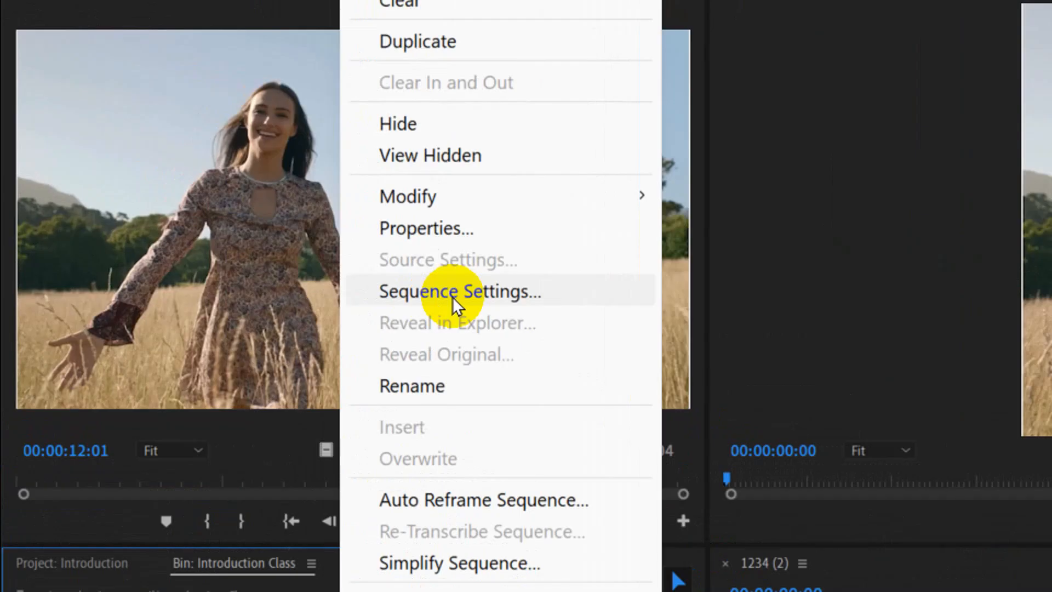
click(235, 218)
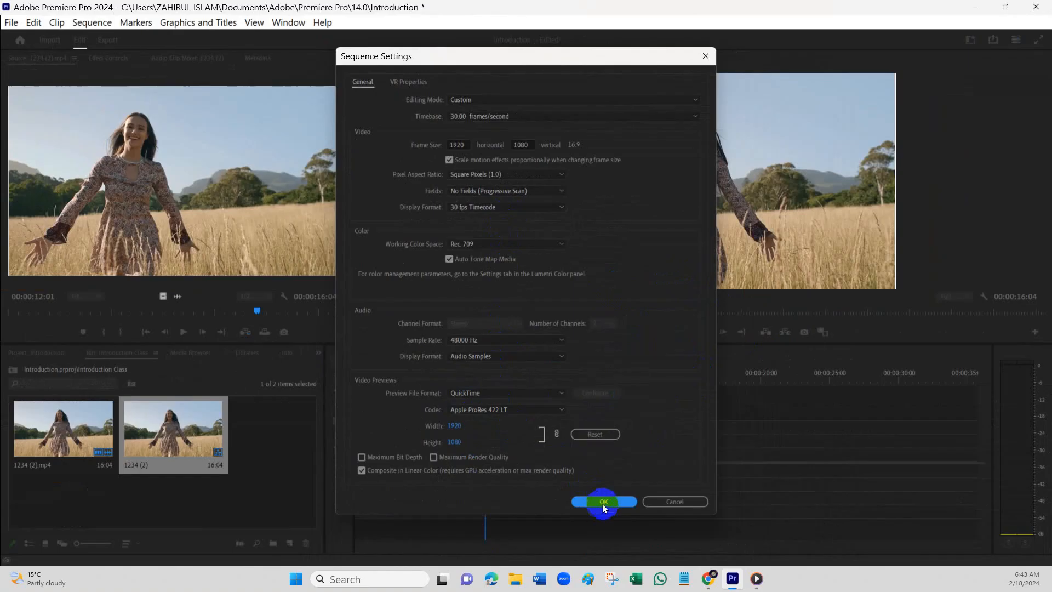
click(603, 502)
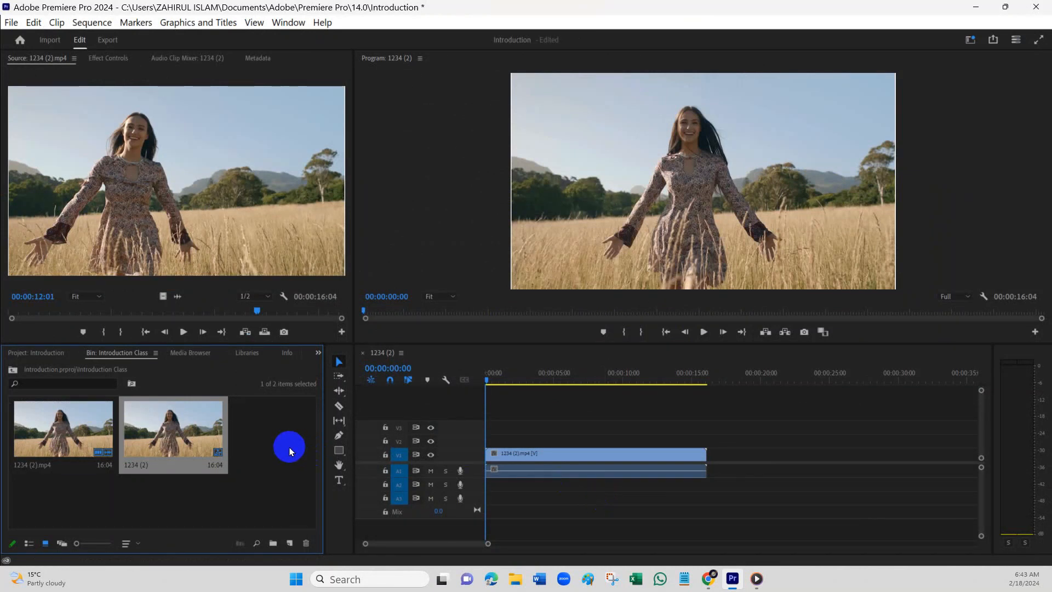
- Start a new sequence and examine the HD 1080p, Social, UHD (4K) HDR and UHD (4K) presets
right_click(262, 436)
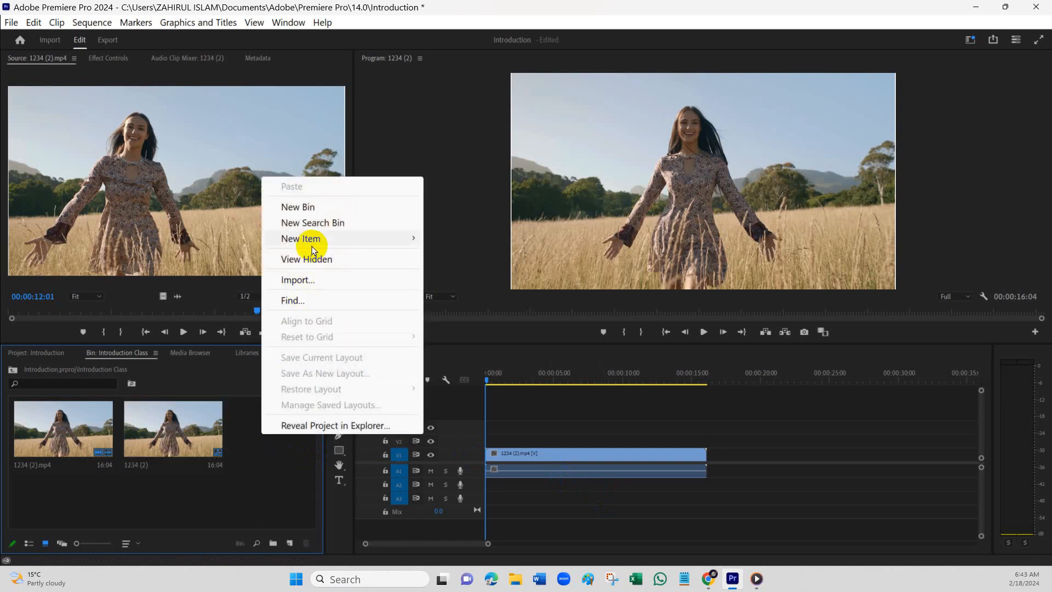
mouse_move(314, 239)
click(444, 239)
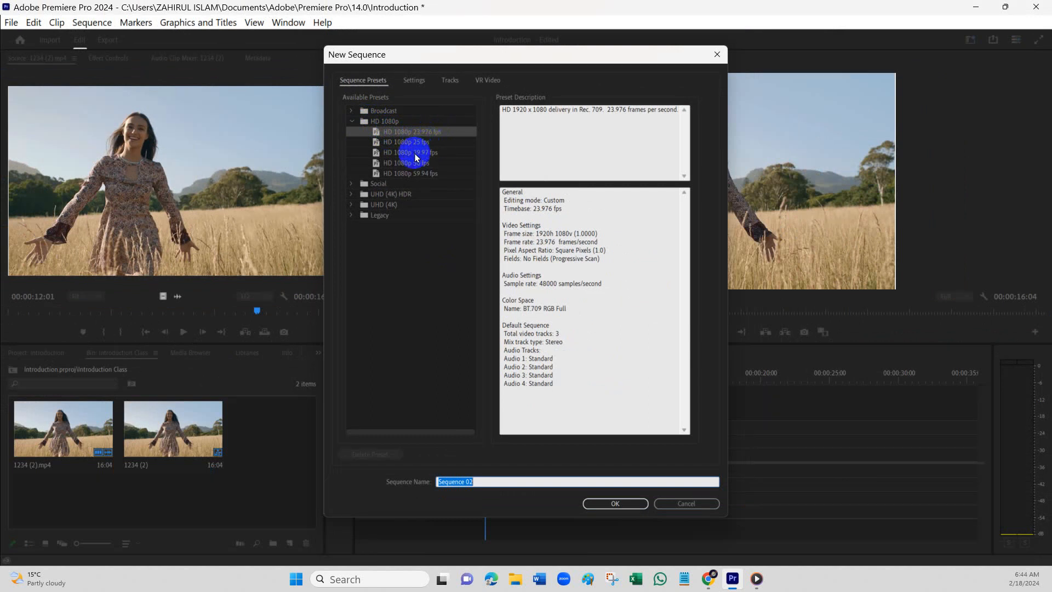
click(352, 184)
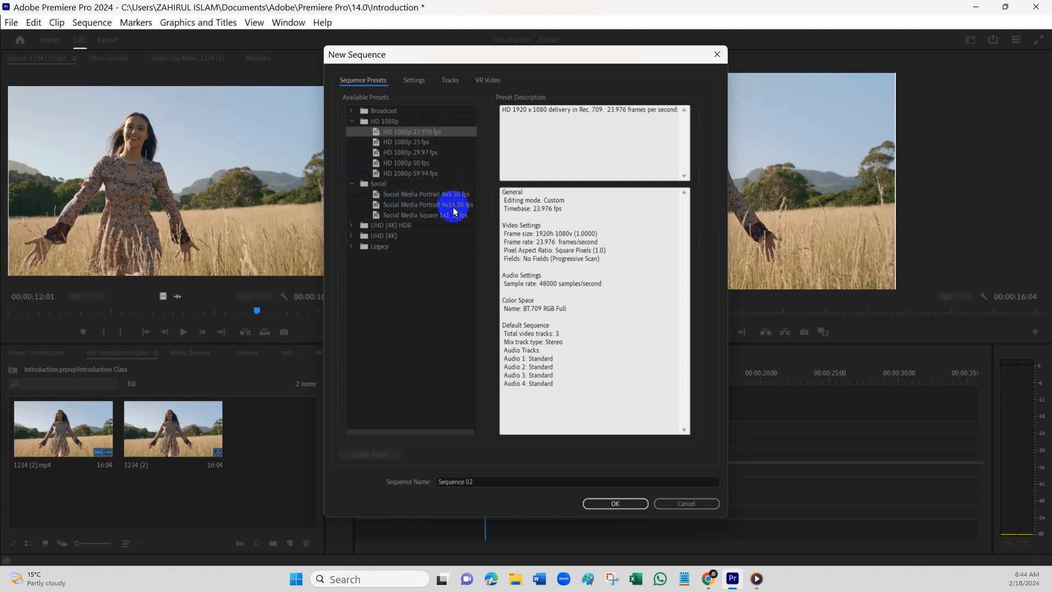
click(351, 226)
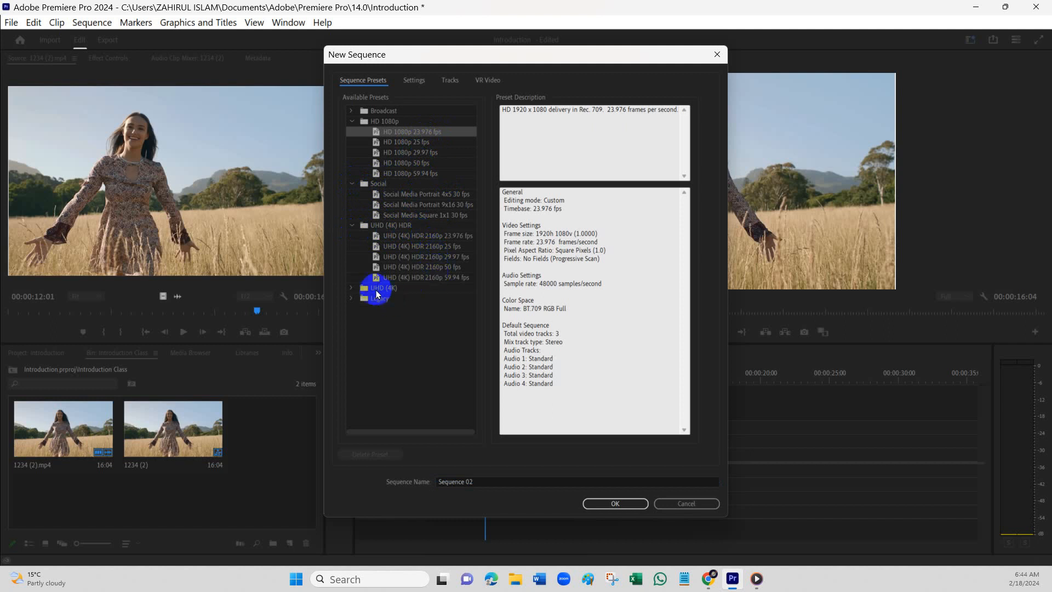
click(377, 289)
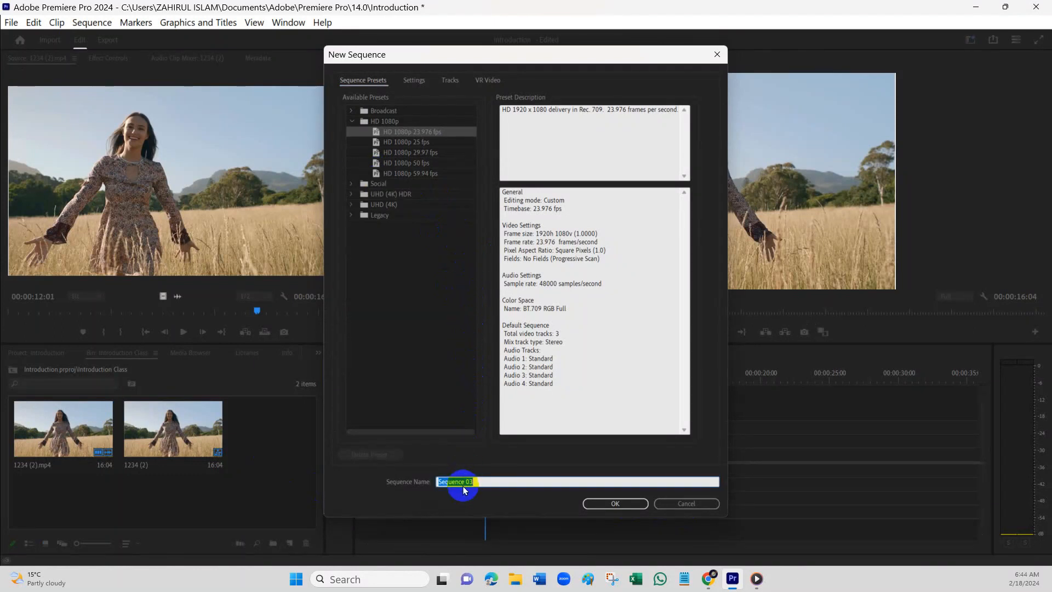
click(479, 477)
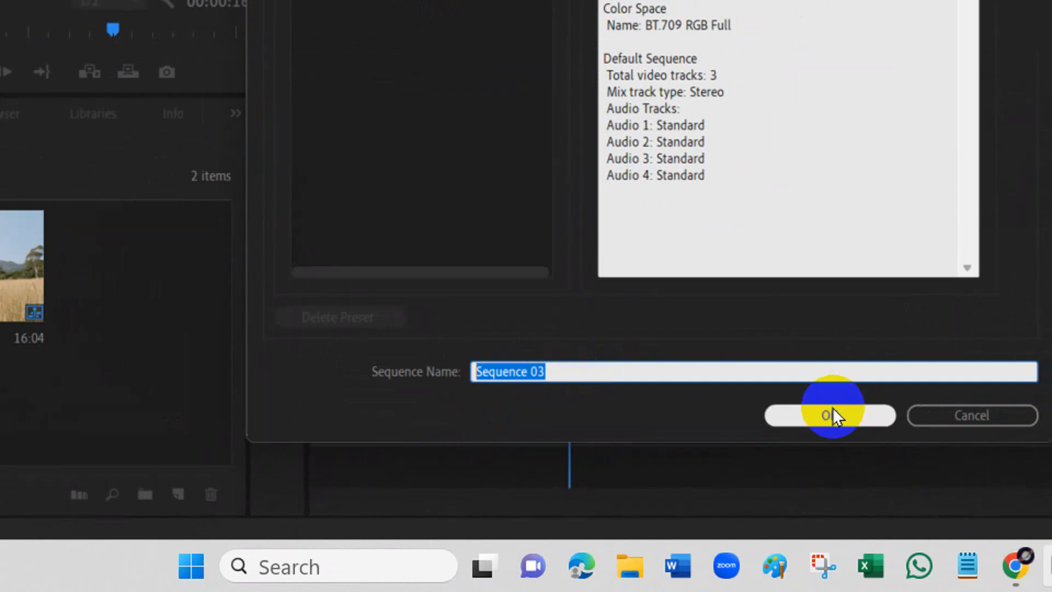
click(832, 416)
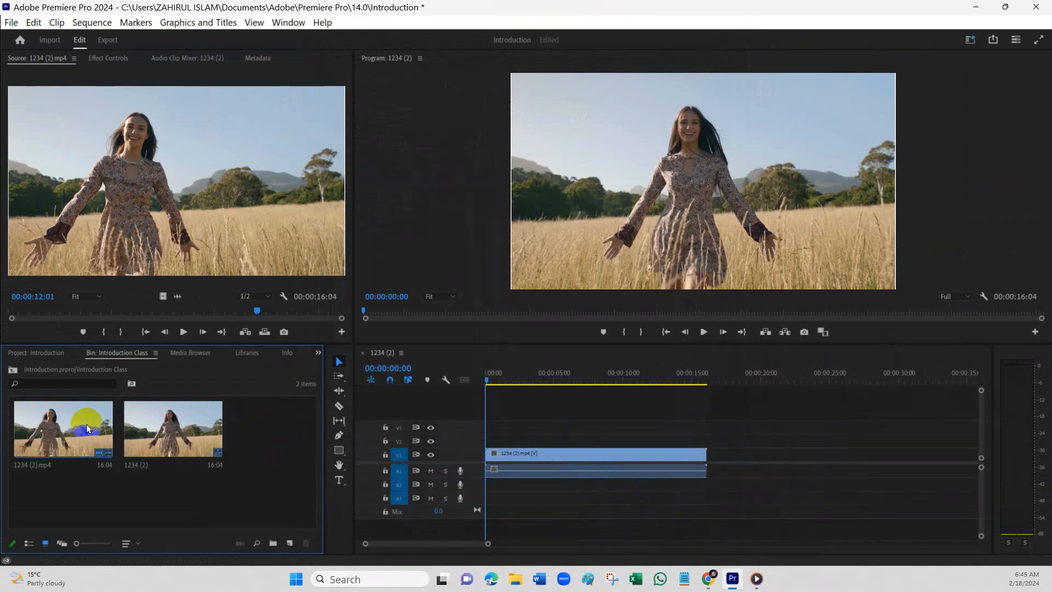
- Position the playhead at 00:00:02:24 and select the first 1234 (2).mp4 clip in the timeline with the Selection tool
click(154, 444)
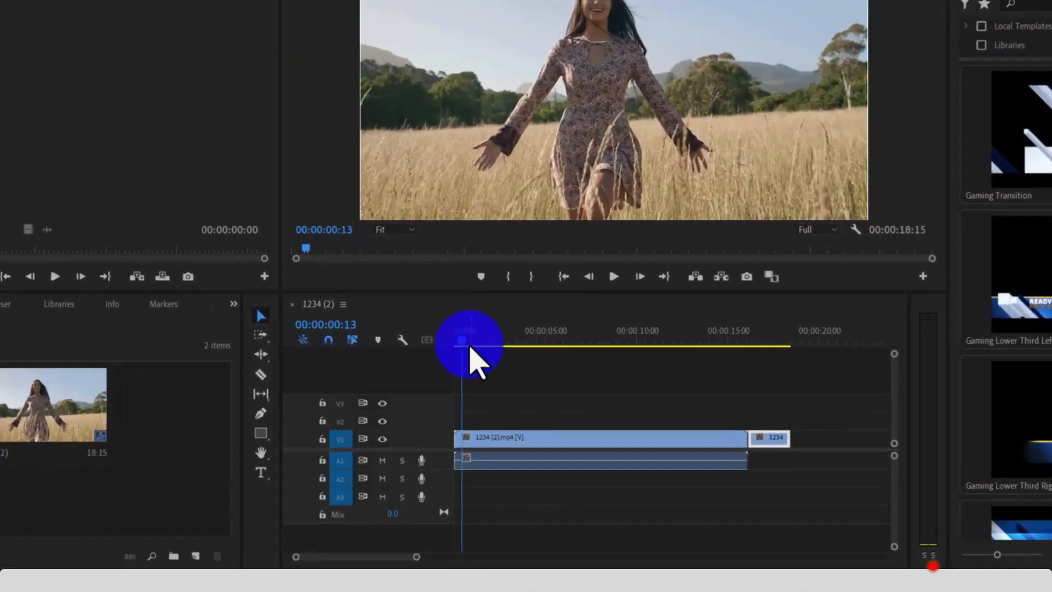
drag(492, 377, 531, 377)
mouse_move(502, 310)
mouse_down()
mouse_move(455, 314)
mouse_move(502, 317)
mouse_move(469, 319)
mouse_move(490, 320)
mouse_up()
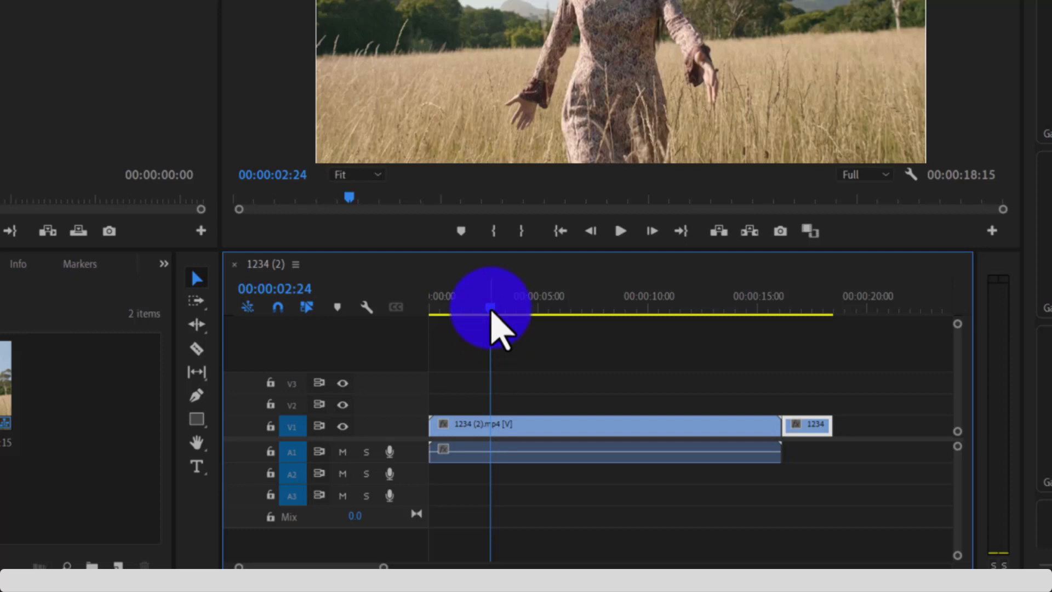
click(519, 430)
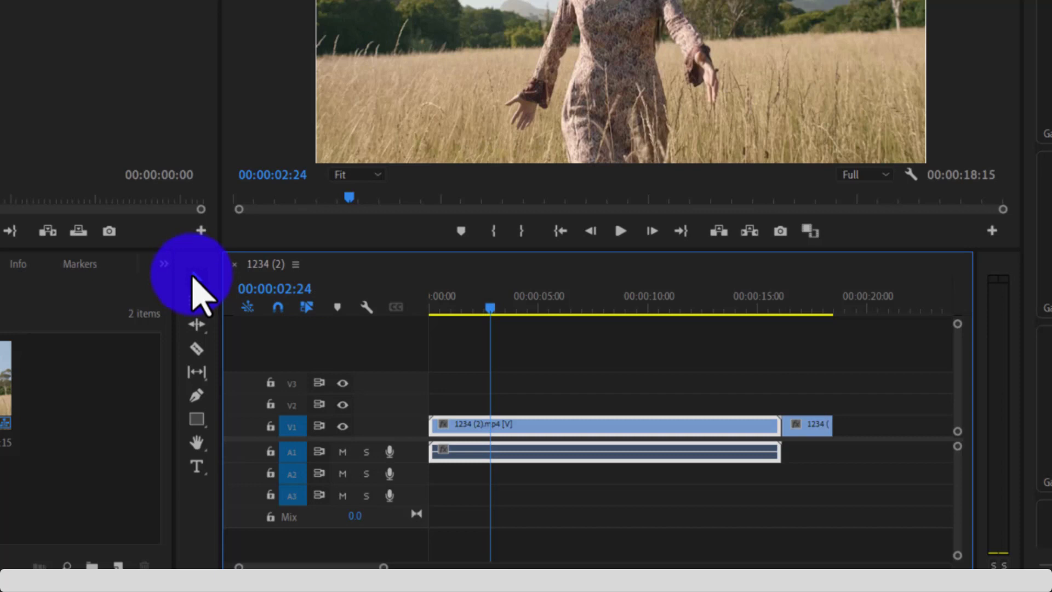
click(191, 280)
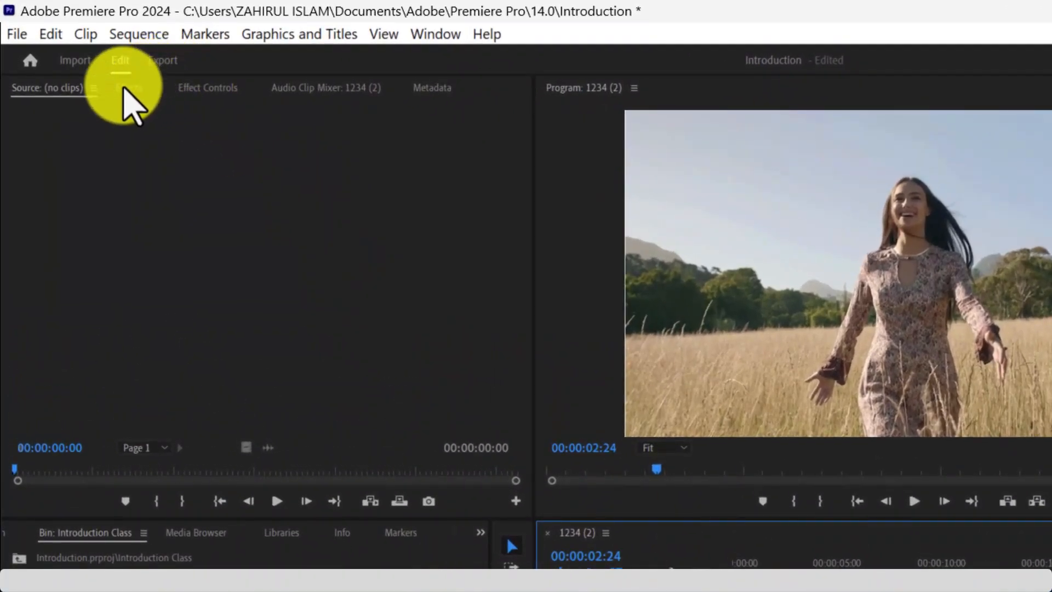
- Apply the Lighting Effects video effect from the Adjust category to the first 1234 (2).mp4 clip in the timeline
click(124, 89)
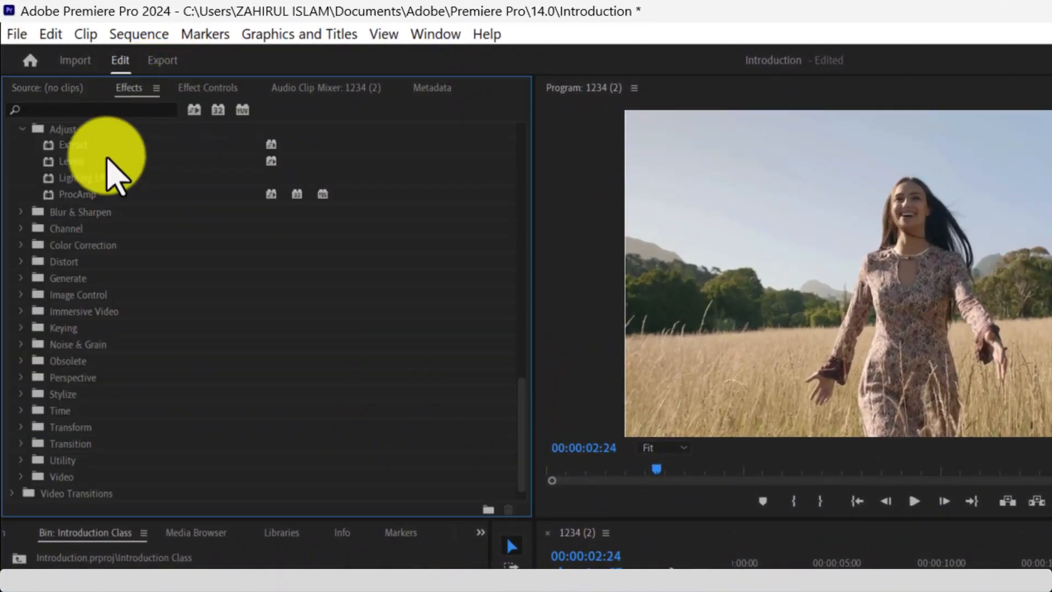
scroll(87, 219, up, 3)
scroll(82, 238, up, 3)
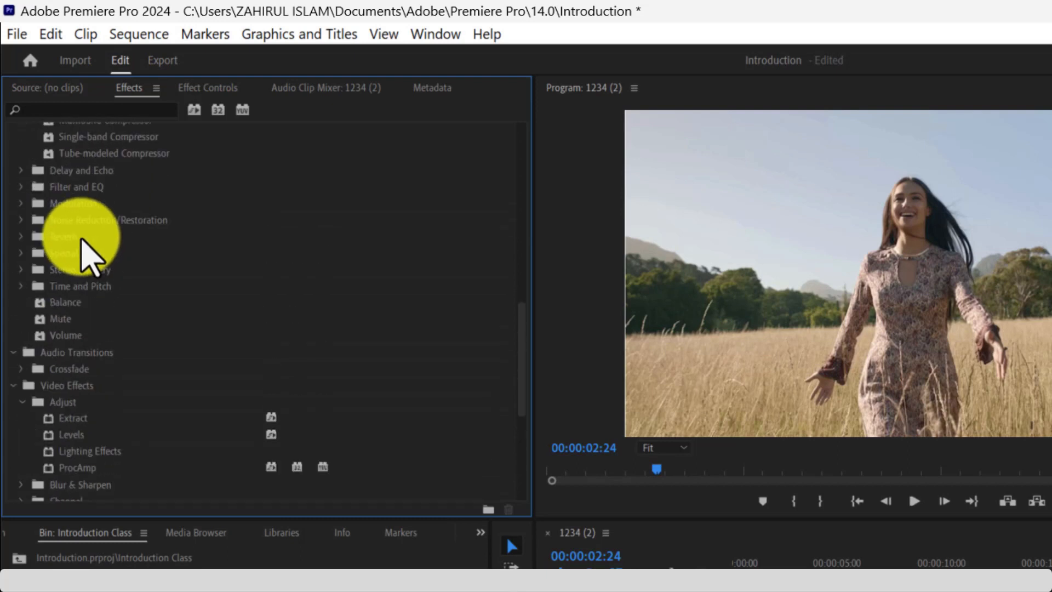
click(131, 379)
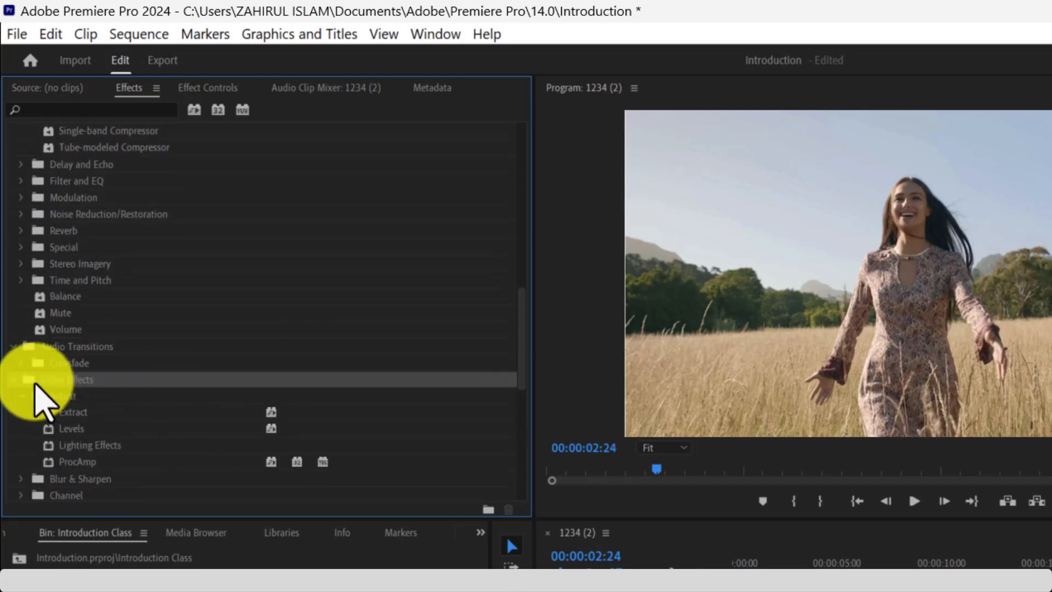
click(69, 444)
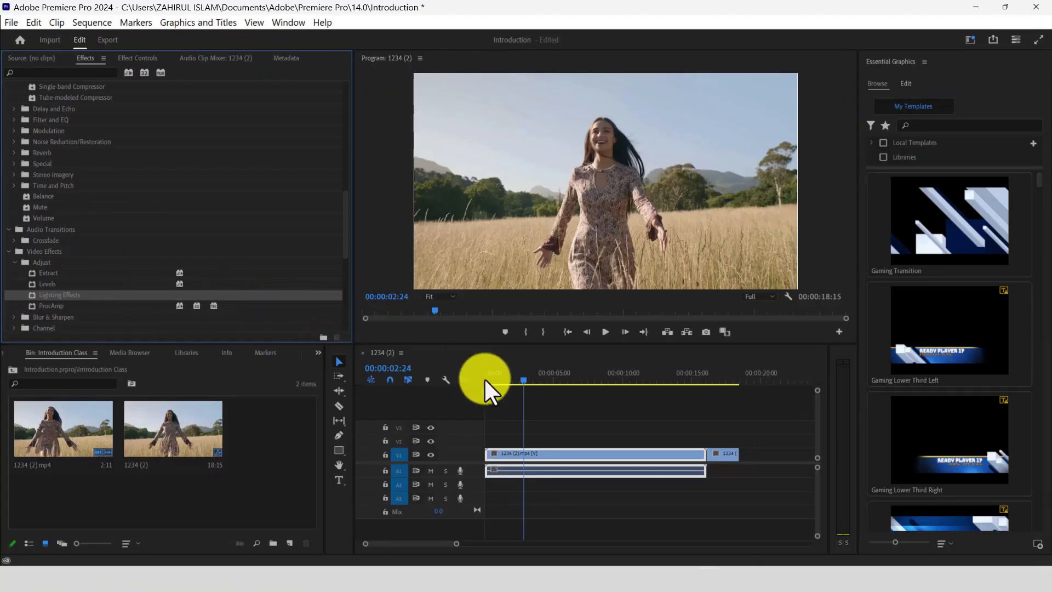
drag(485, 377, 534, 457)
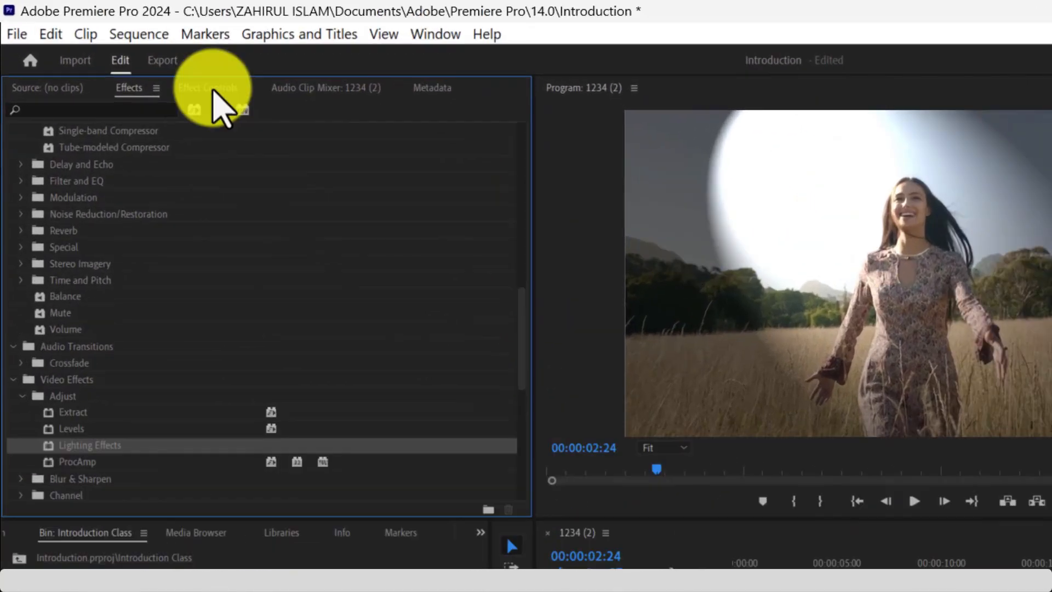
- Examine the Lighting Effects parameters in the selected clip's effect controls
click(140, 58)
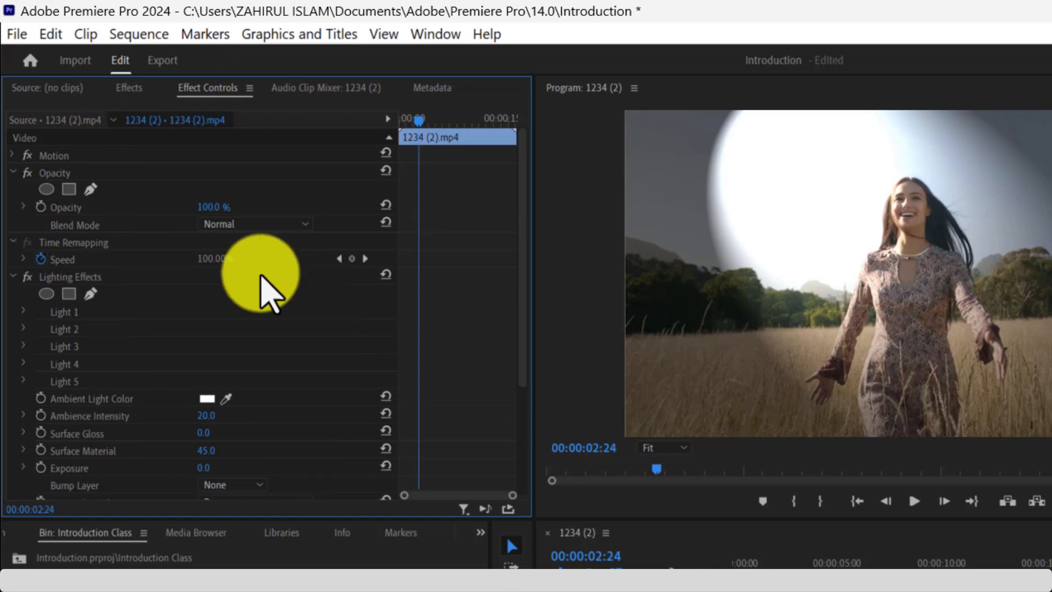
scroll(82, 307, down, 5)
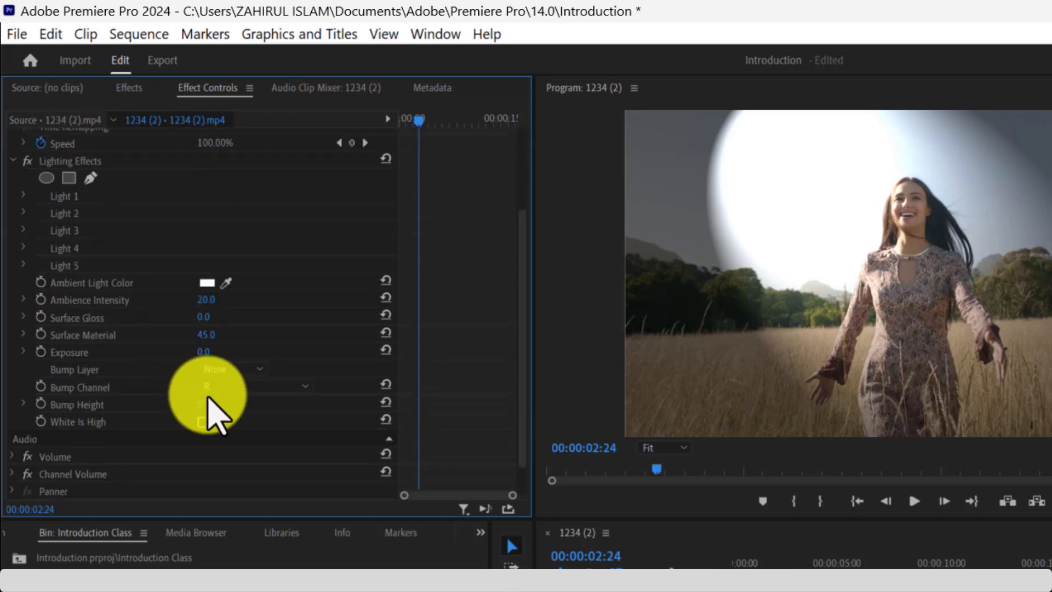
scroll(209, 403, up, 3)
scroll(208, 406, up, 2)
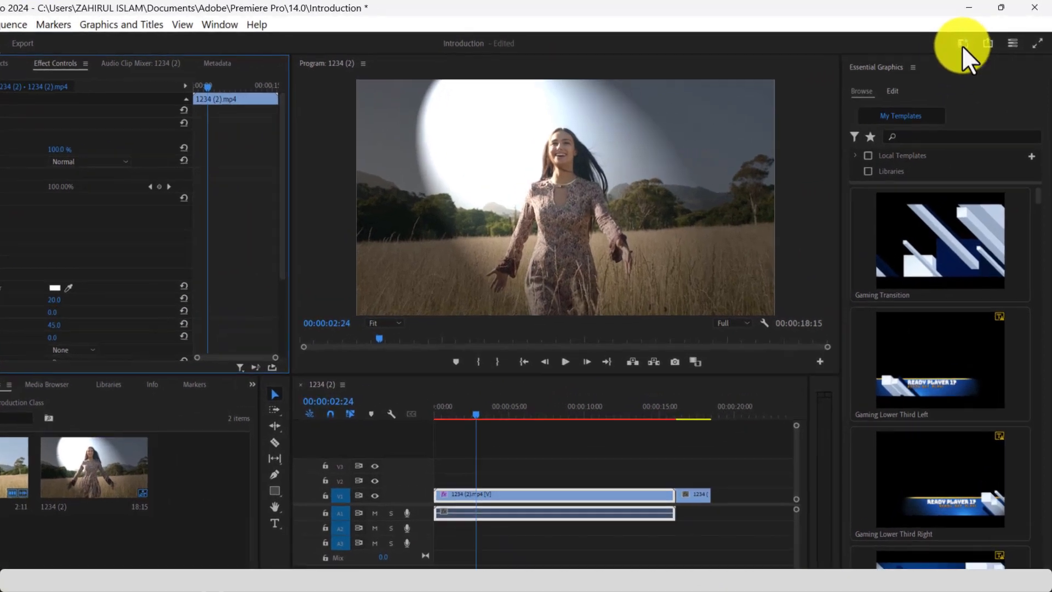
- Try the Essentials workspace and switch to the Vertical workspace
click(970, 40)
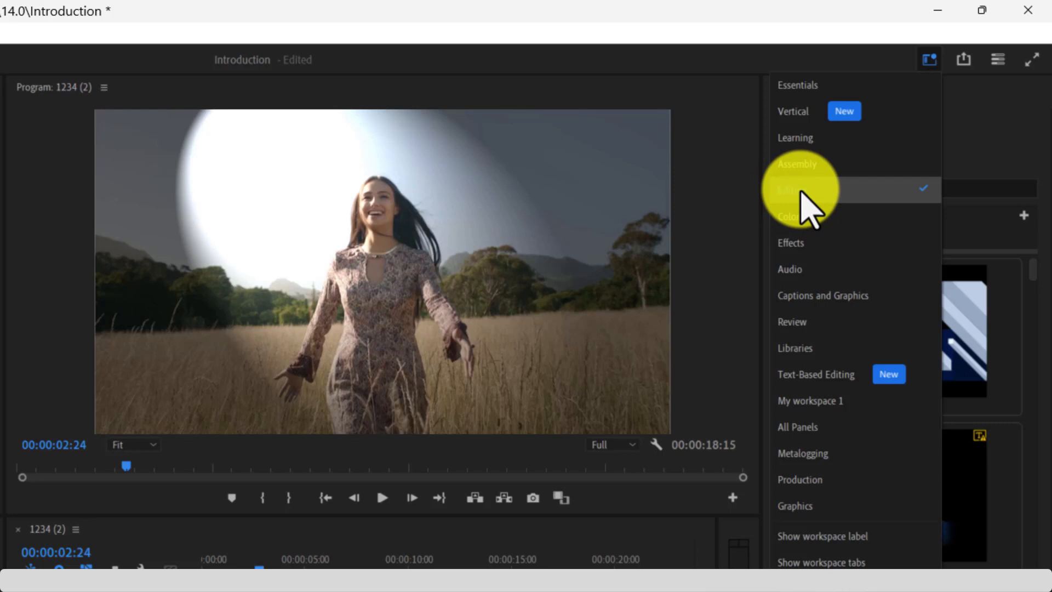
click(813, 91)
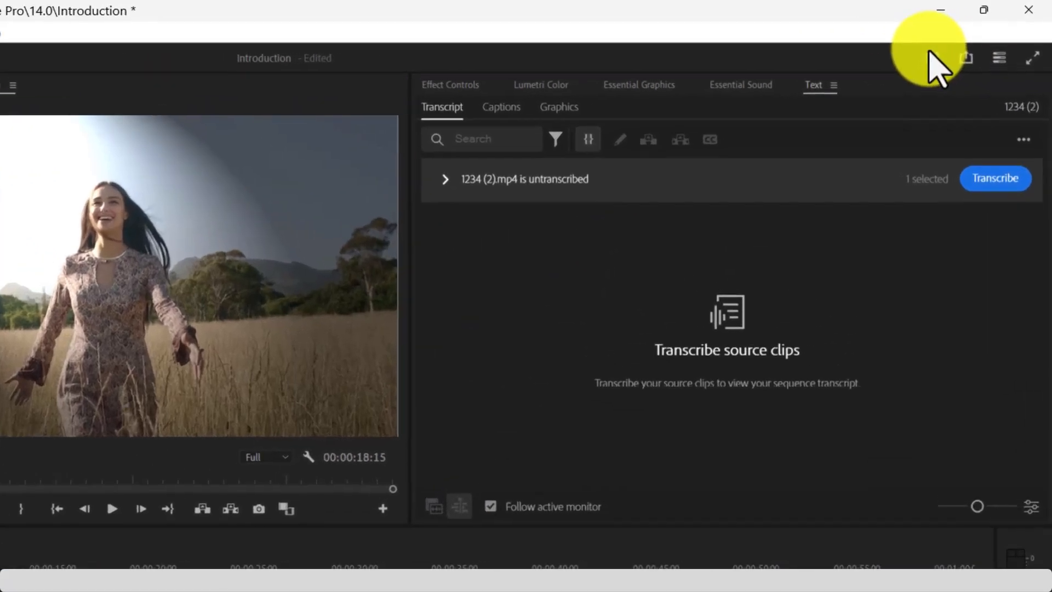
click(970, 40)
click(860, 113)
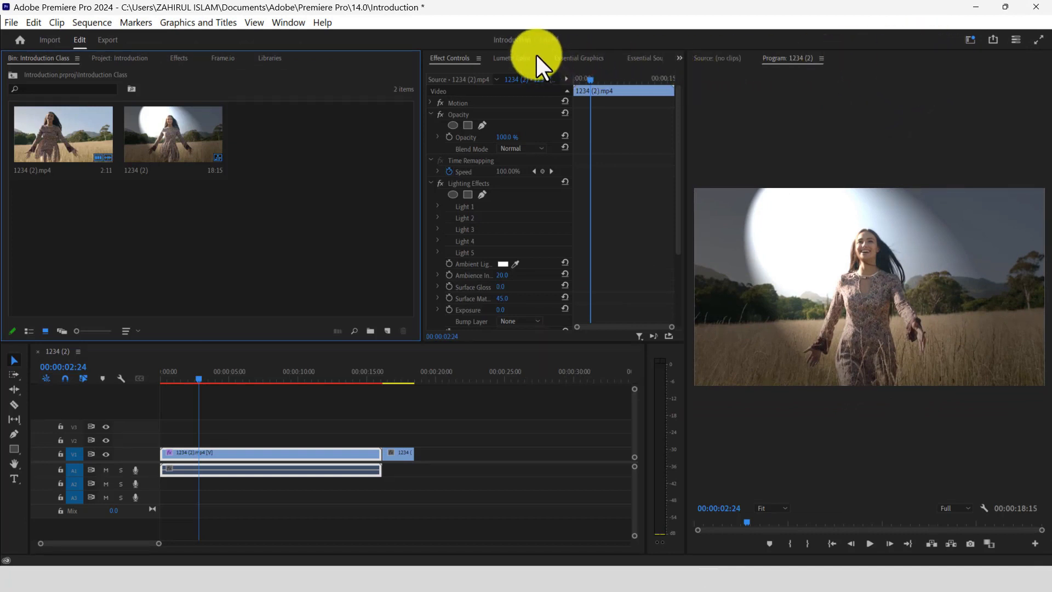
- Merge the Lumetri Color panel group with the Program monitor group, widen it, and return to the Editing workspace
drag(544, 58, 909, 58)
drag(678, 210, 386, 221)
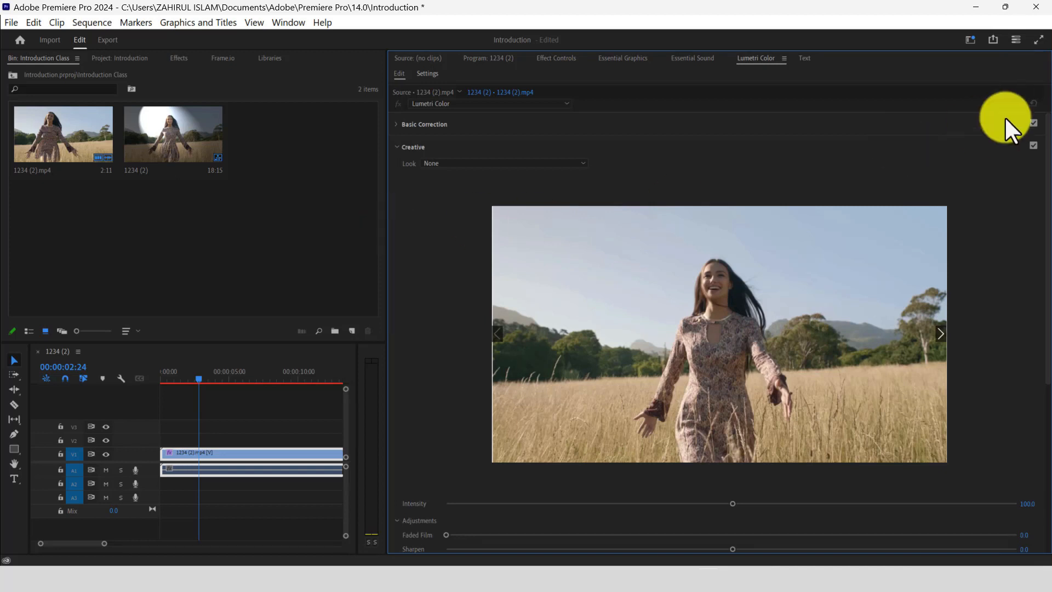
click(971, 40)
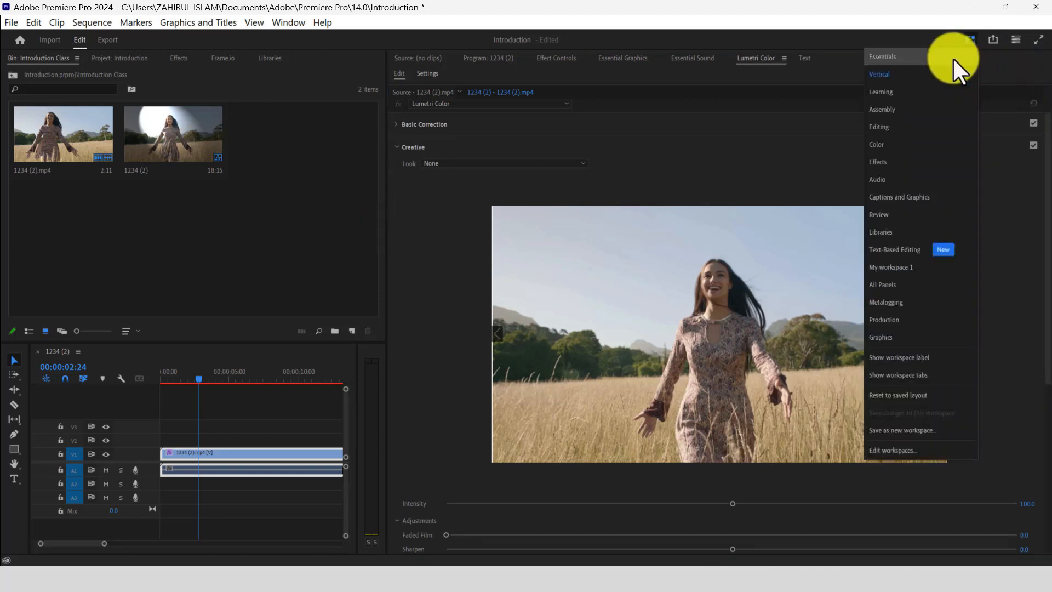
click(900, 127)
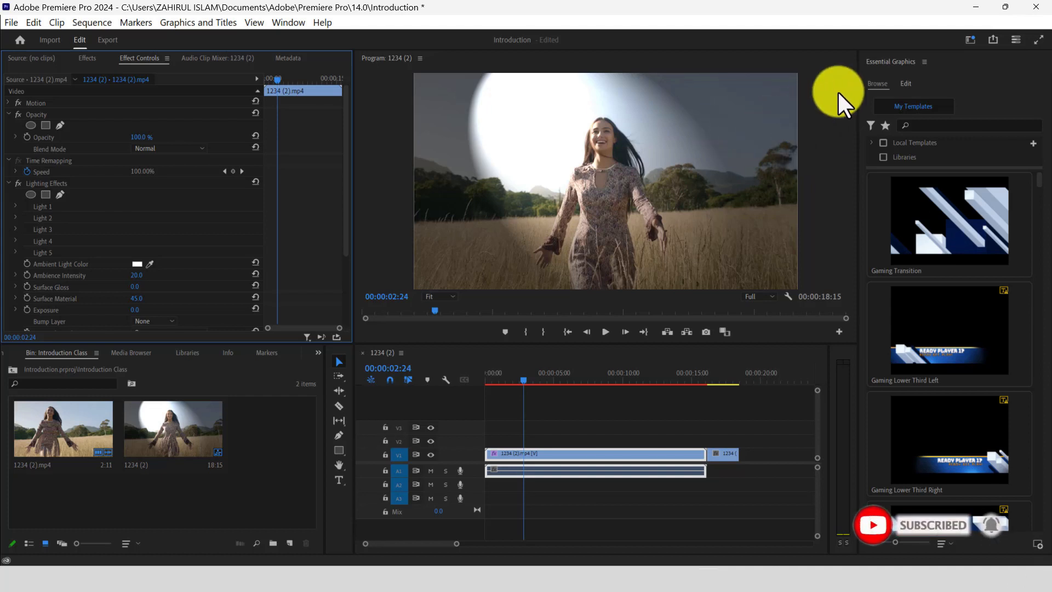
- Save the current panel layout as a new workspace named Demo Workspace
click(282, 21)
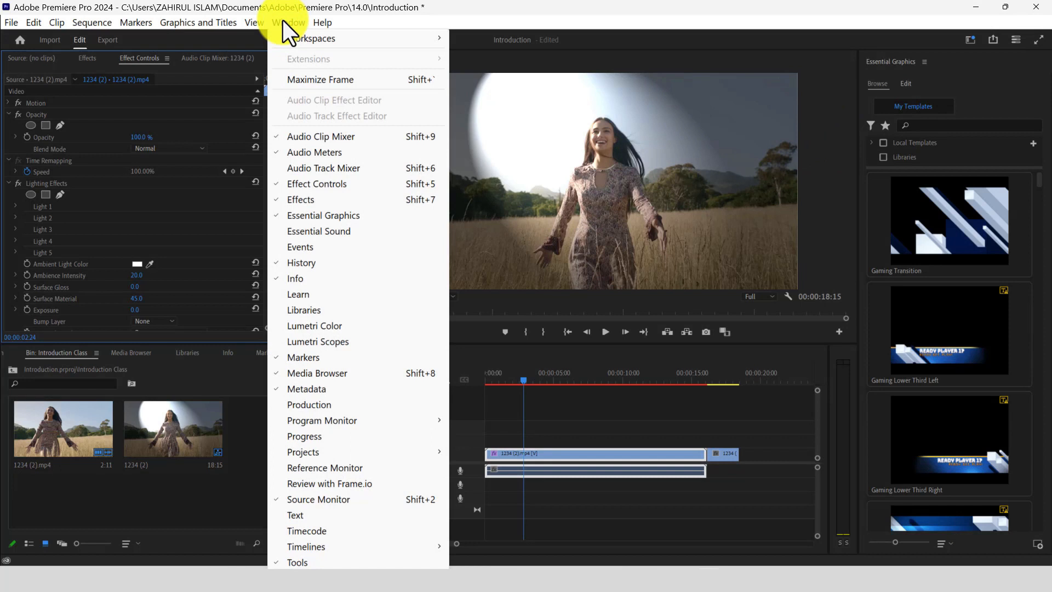
mouse_move(367, 37)
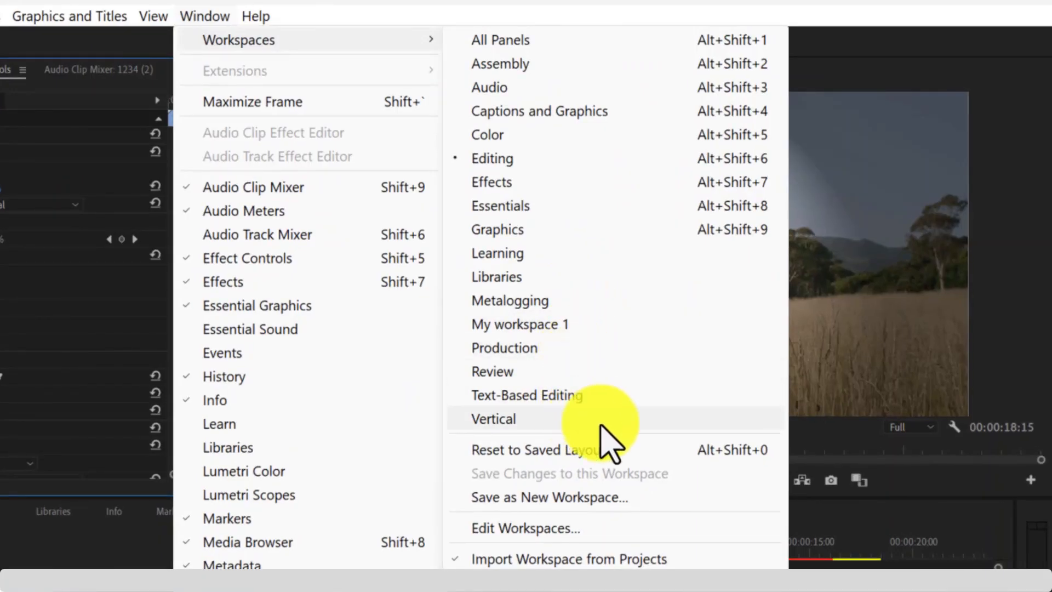
click(584, 498)
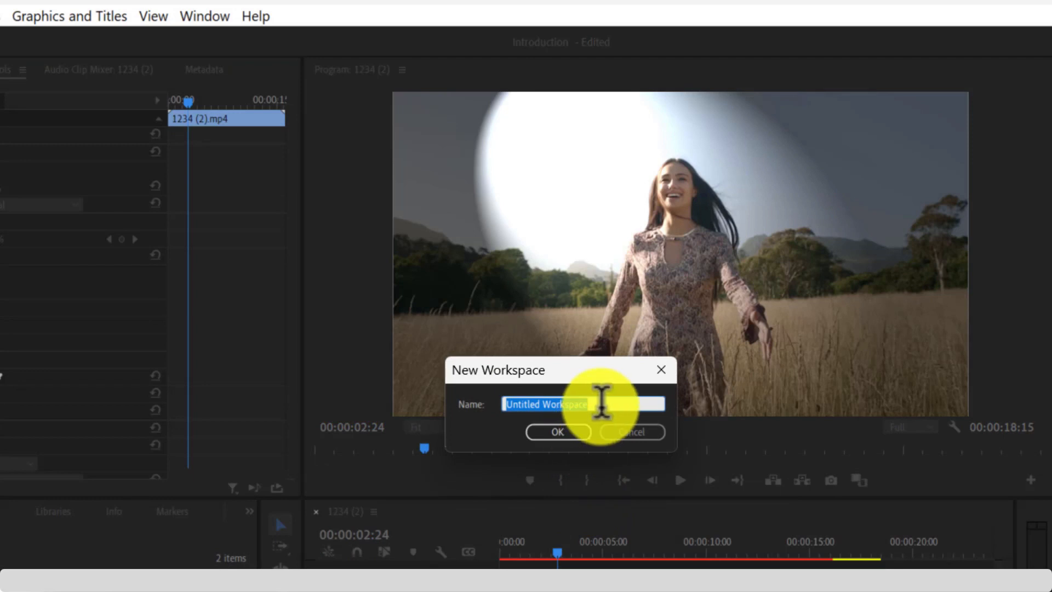
click(602, 404)
text(Demo)
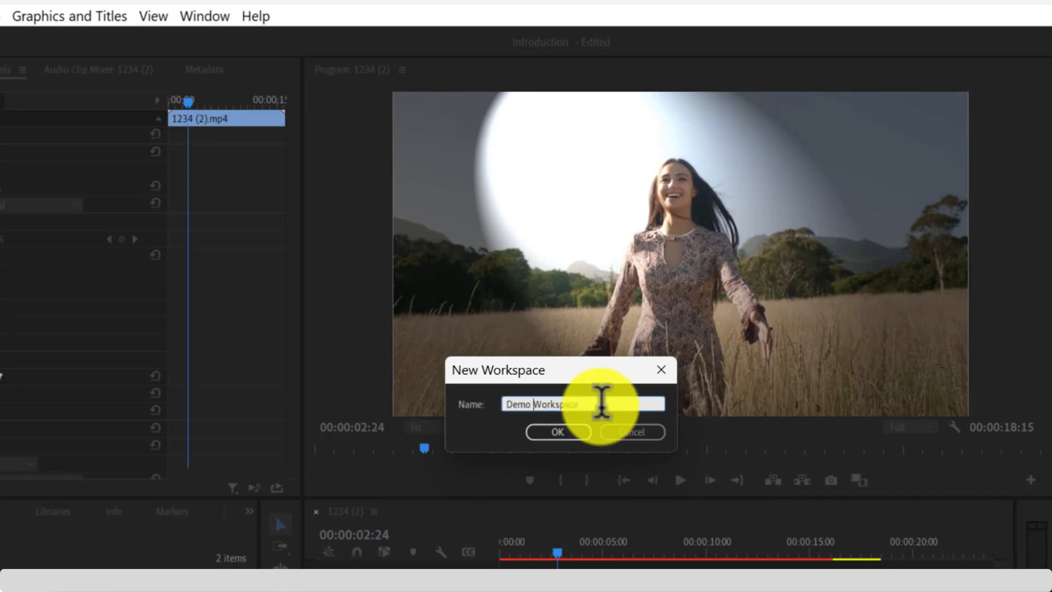
click(559, 432)
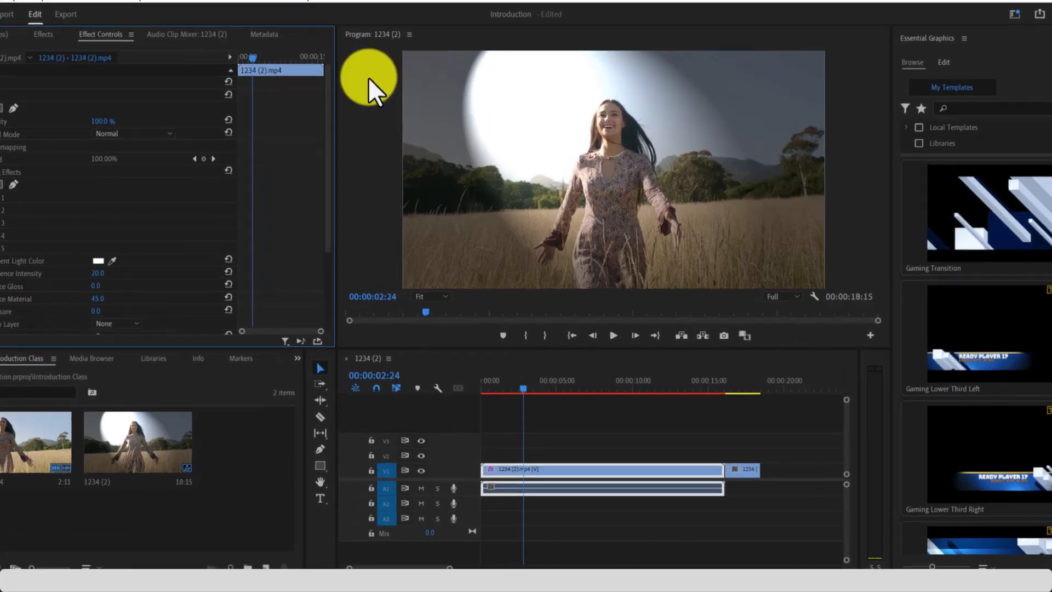
- Switch to the saved custom workspace My workspace 1
click(288, 23)
mouse_move(343, 37)
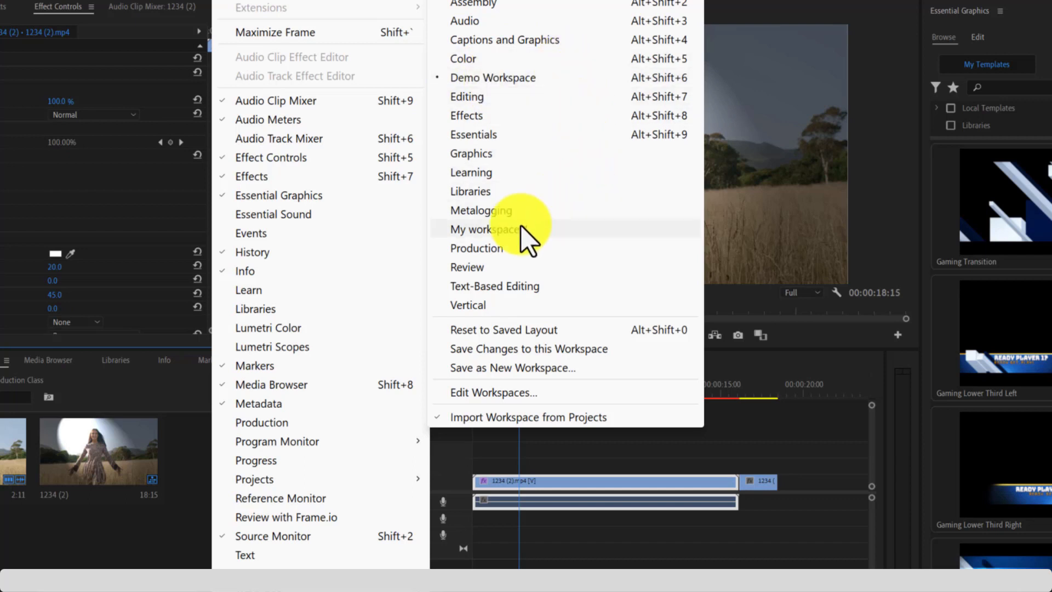
click(488, 233)
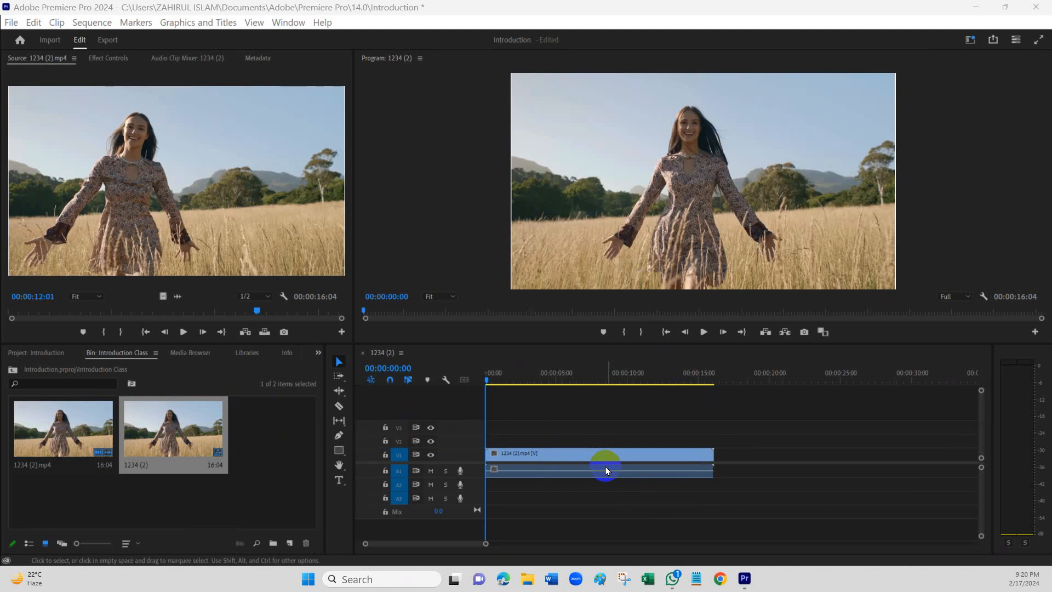
- Save the Introduction project under its existing name
click(8, 27)
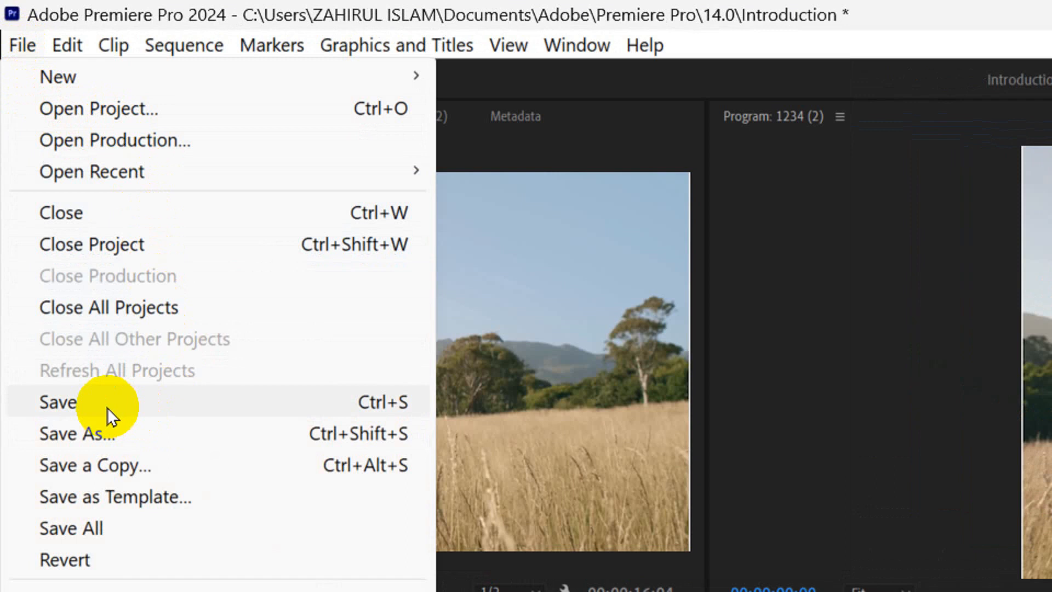
click(107, 407)
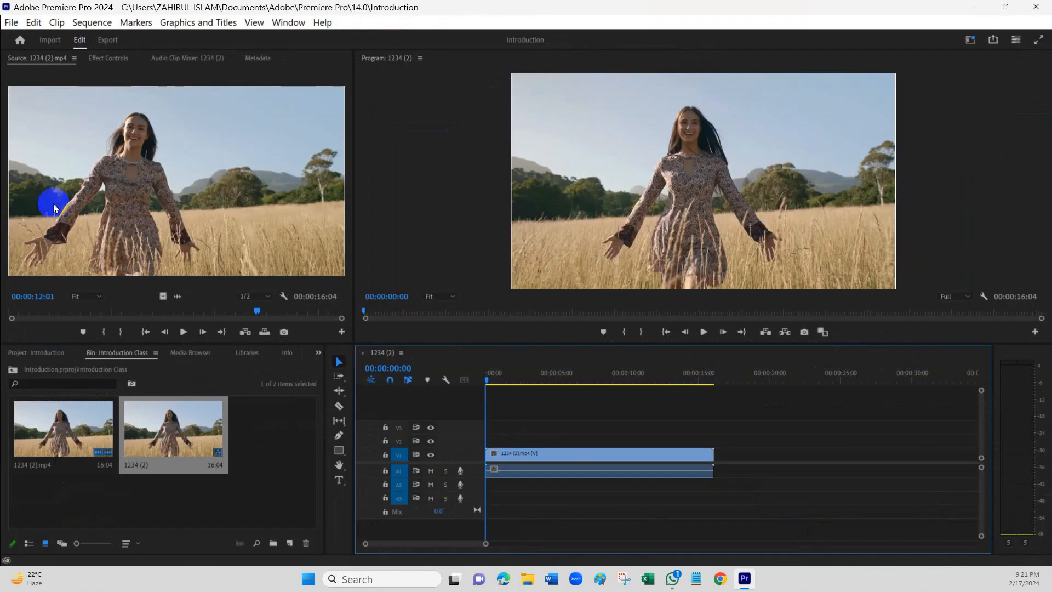